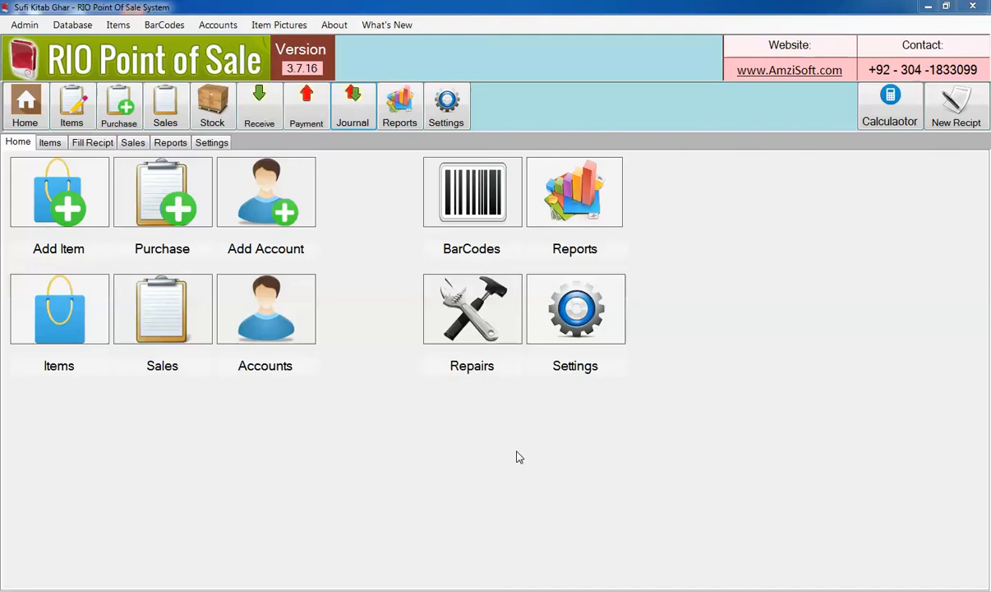
# Add a new account of type Customer, entering the customer's name, address and phone number
pyautogui.click(289, 175)
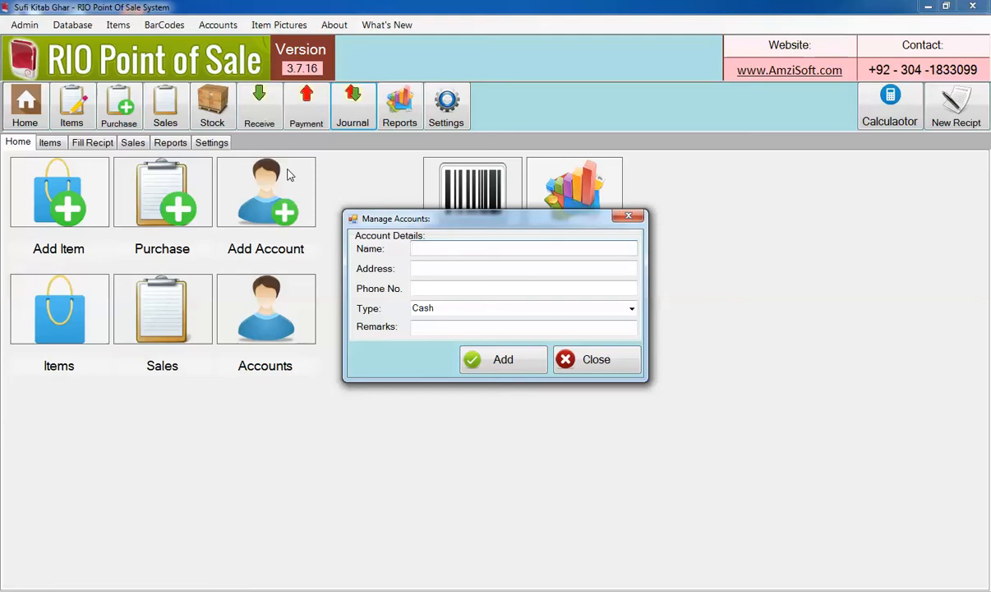
pyautogui.write('Usman Customer')
pyautogui.press('Tab')
pyautogui.write('Lahore')
pyautogui.press('Tab')
pyautogui.write('0300')
pyautogui.press('Tab')
pyautogui.write('Customer')
pyautogui.press('Tab')
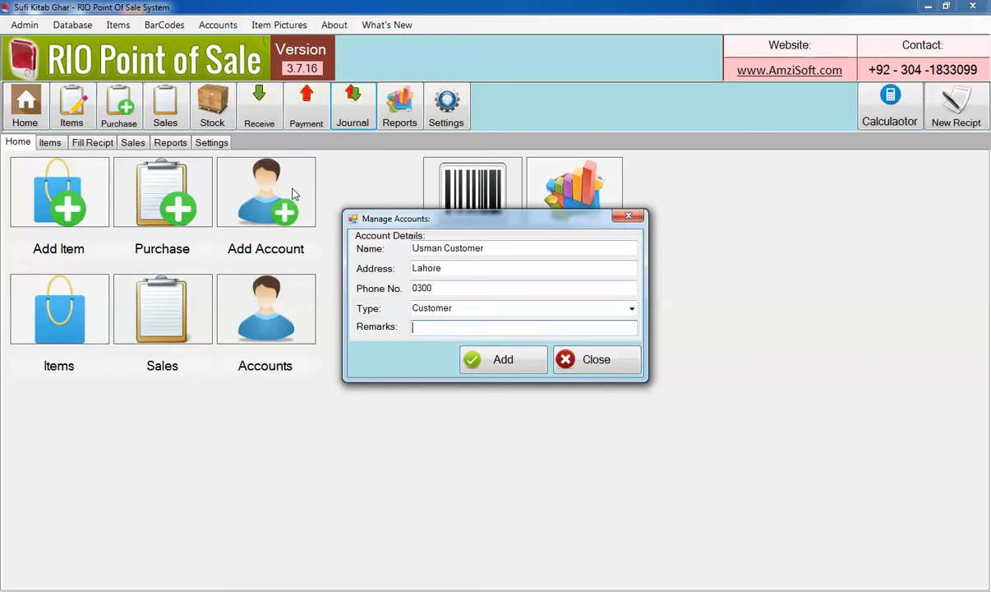
pyautogui.click(532, 361)
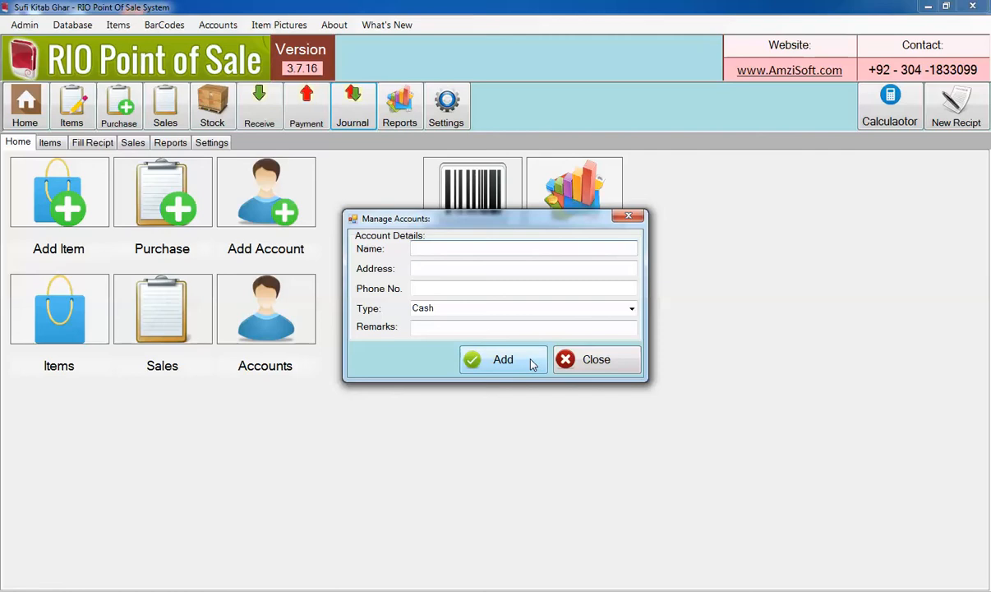
# Fill in the vendor's name, address and phone number for another new account
pyautogui.write('Dildar VEnd')
pyautogui.press('BackSpace')
pyautogui.press('BackSpace')
pyautogui.press('BackSpace')
pyautogui.write('endoru')
pyautogui.press('BackSpace')
pyautogui.write('ur')
pyautogui.press('Tab')
pyautogui.write('lahore')
pyautogui.press('Tab')
pyautogui.write('0400')
pyautogui.press('Tab')
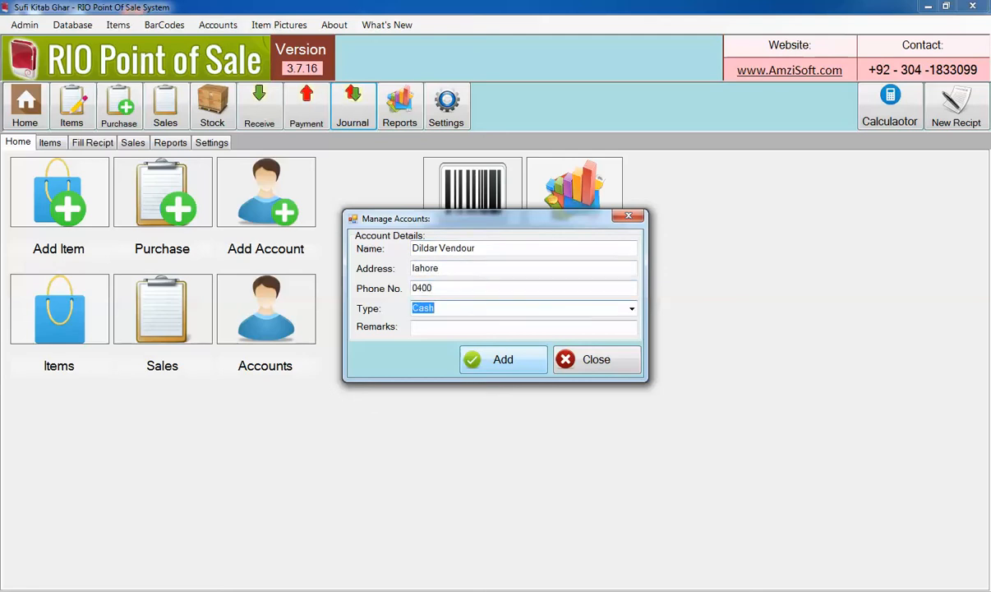
# Set the vendor account's type to Vendour and add the account
pyautogui.write('Vendour')
pyautogui.press('Down')
pyautogui.press('Return')
pyautogui.click(531, 359)
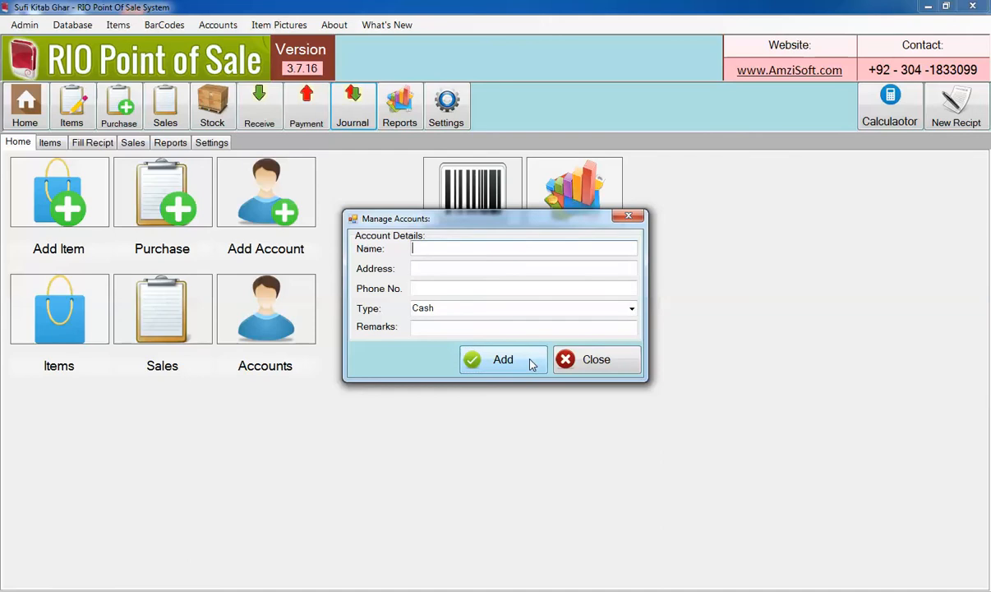
# Add a Cash account named "Opening Balance" with 0 as address and phone number, and close the account form
pyautogui.write('Openio')
pyautogui.write('g Balance')
pyautogui.press('Tab')
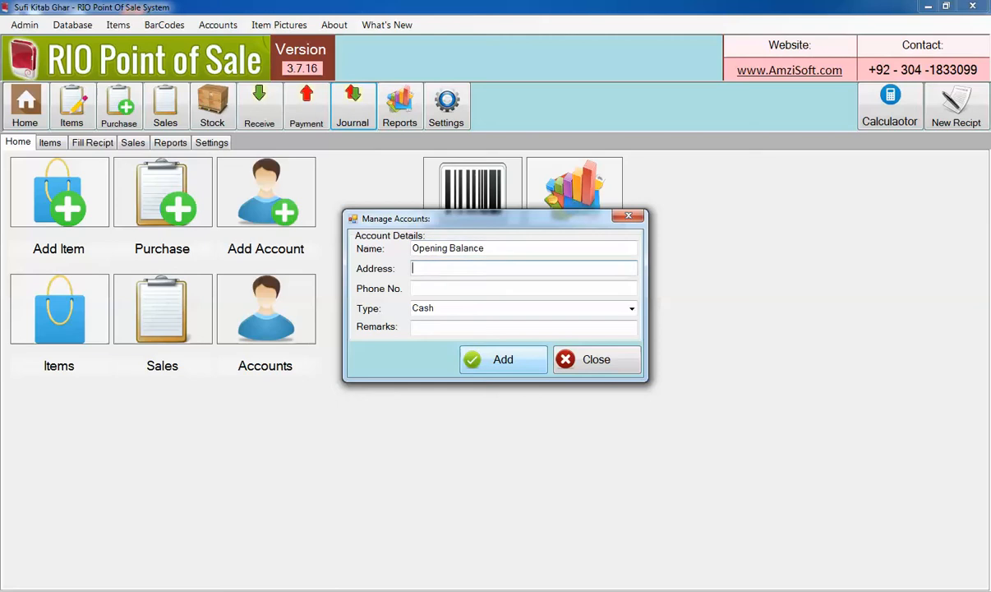
pyautogui.write('0')
pyautogui.press('Tab')
pyautogui.write('0')
pyautogui.press('Tab')
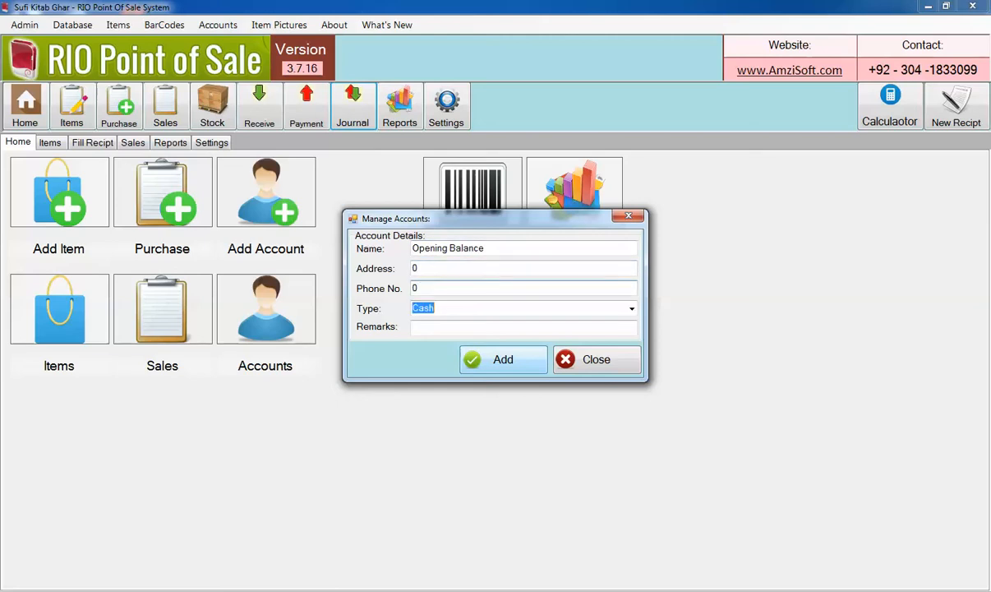
pyautogui.click(506, 366)
pyautogui.click(586, 367)
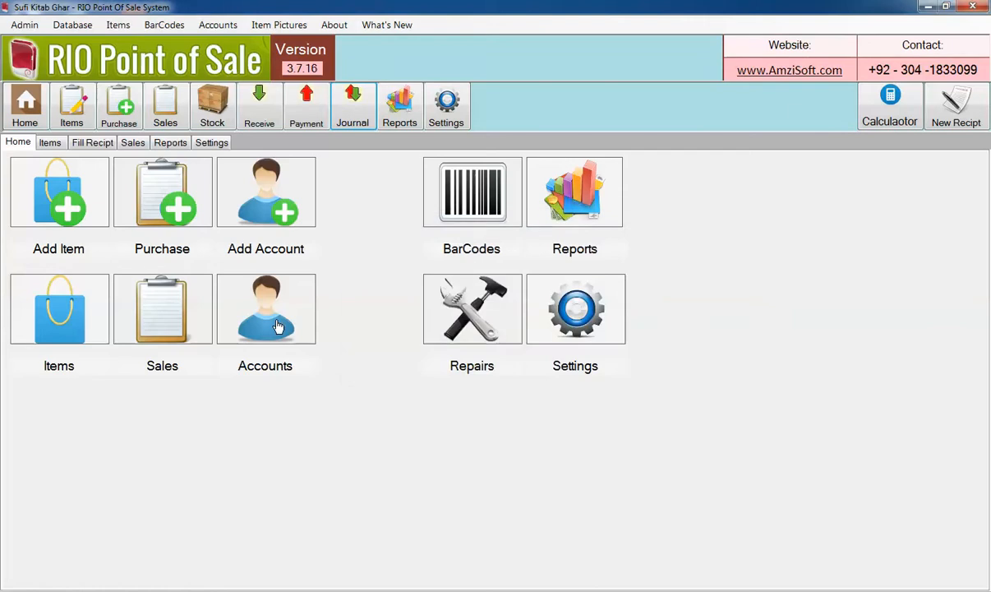
# Review the new customer, vendor and Opening Balance accounts in the accounts list, and close the list
pyautogui.click(260, 301)
pyautogui.click(380, 292)
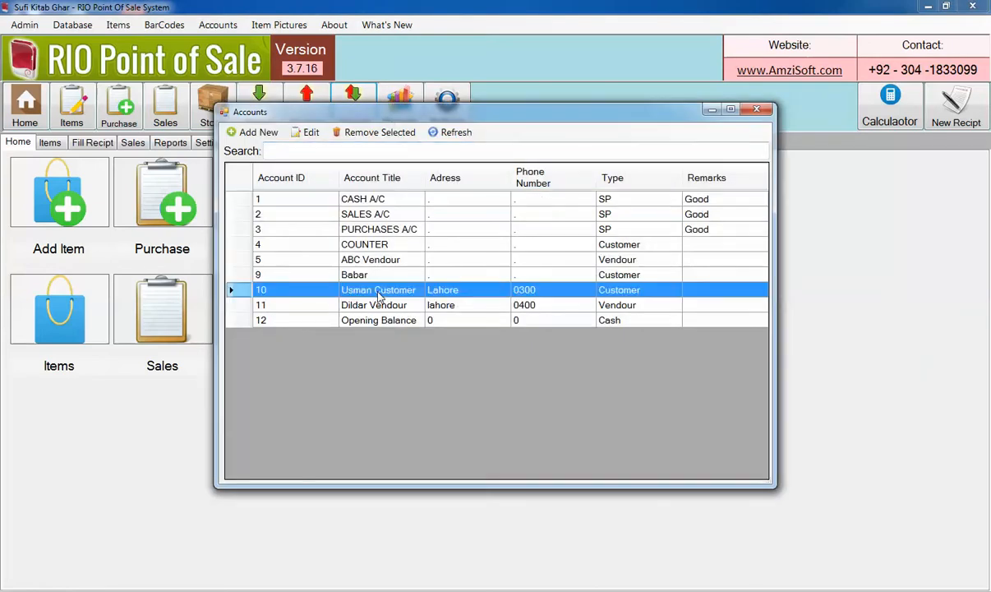
pyautogui.click(382, 307)
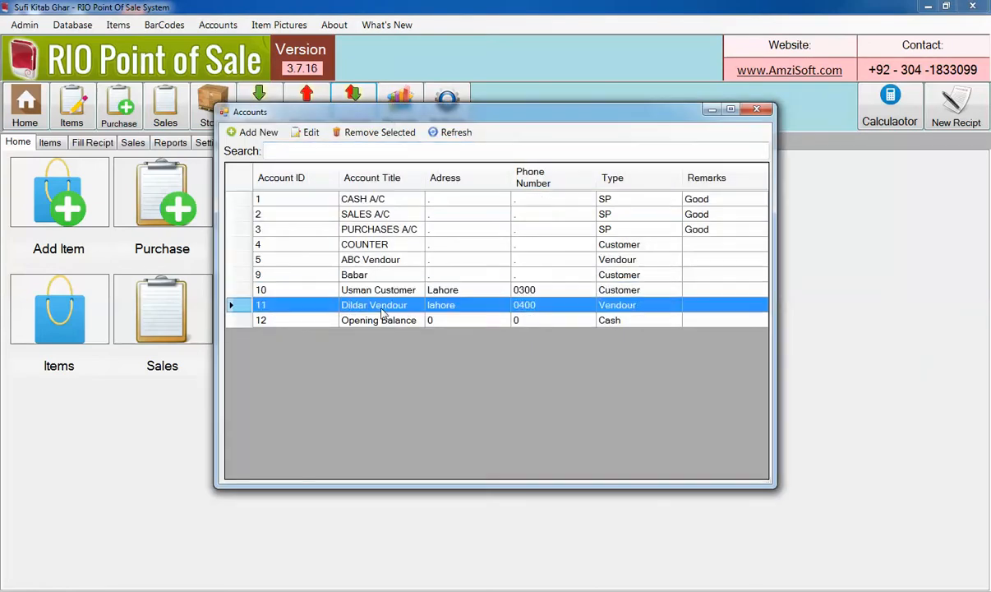
pyautogui.click(383, 323)
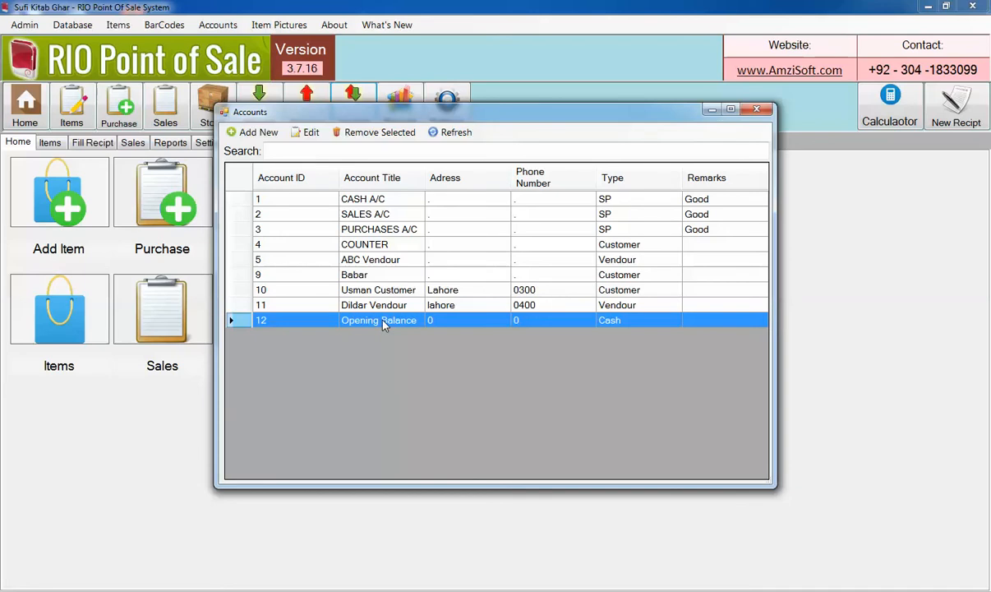
pyautogui.click(382, 293)
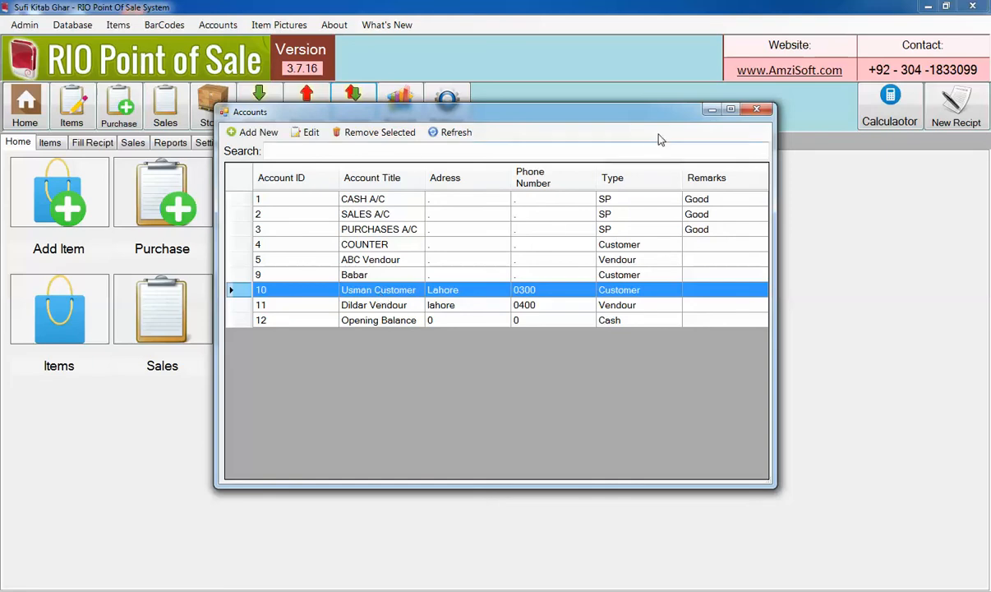
pyautogui.click(756, 110)
# Start a new journal entry and choose the new customer account as the debit account
pyautogui.click(353, 111)
pyautogui.click(165, 161)
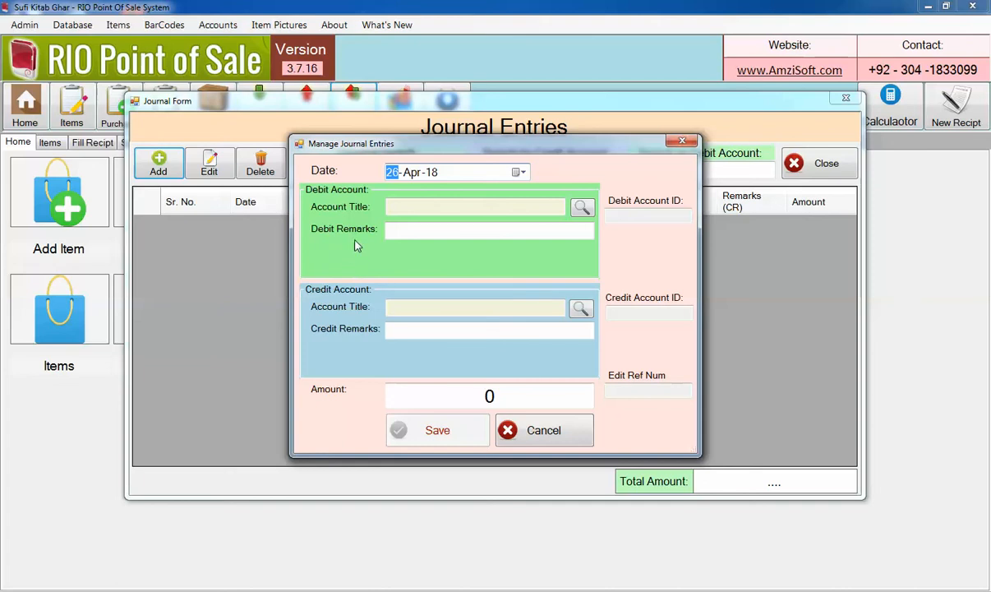
pyautogui.click(583, 207)
pyautogui.write('us')
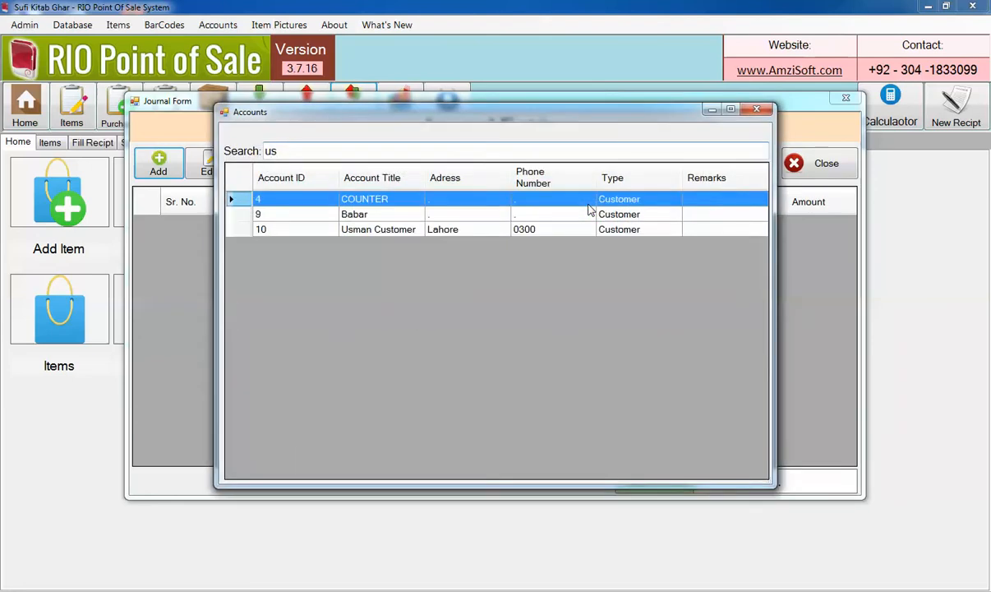
pyautogui.press('Down')
pyautogui.press('Down')
pyautogui.press('Return')
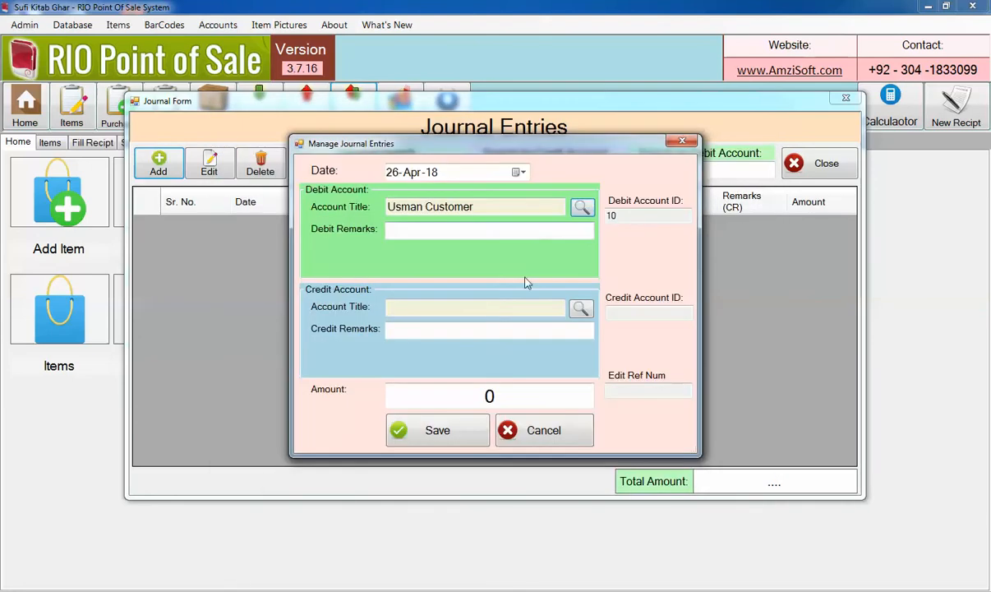
# Choose Opening Balance as the credit account, set the amount to 500, save the entry and close the journal
pyautogui.click(582, 308)
pyautogui.write('op')
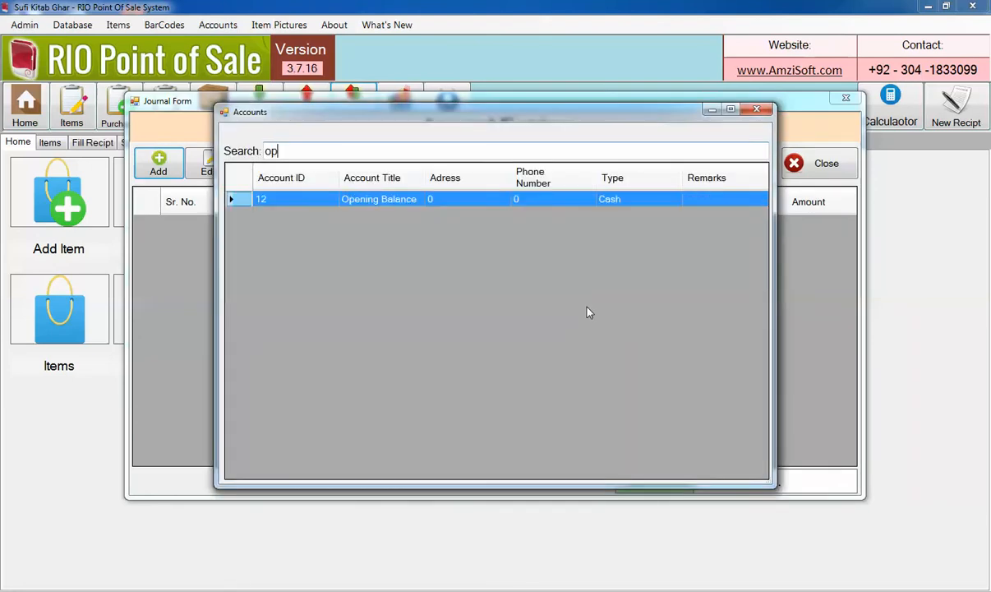
pyautogui.press('Return')
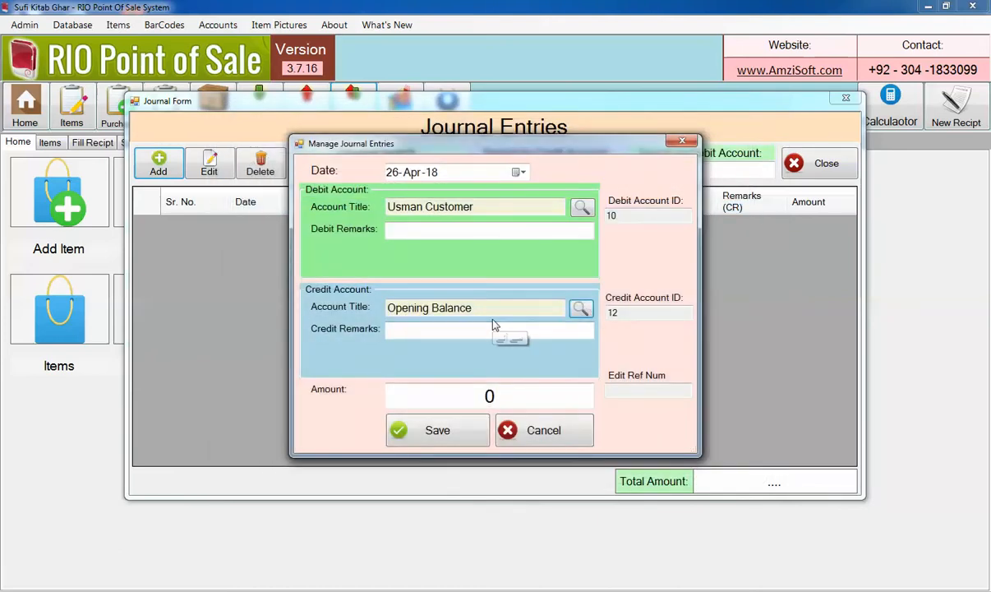
pyautogui.click(511, 401)
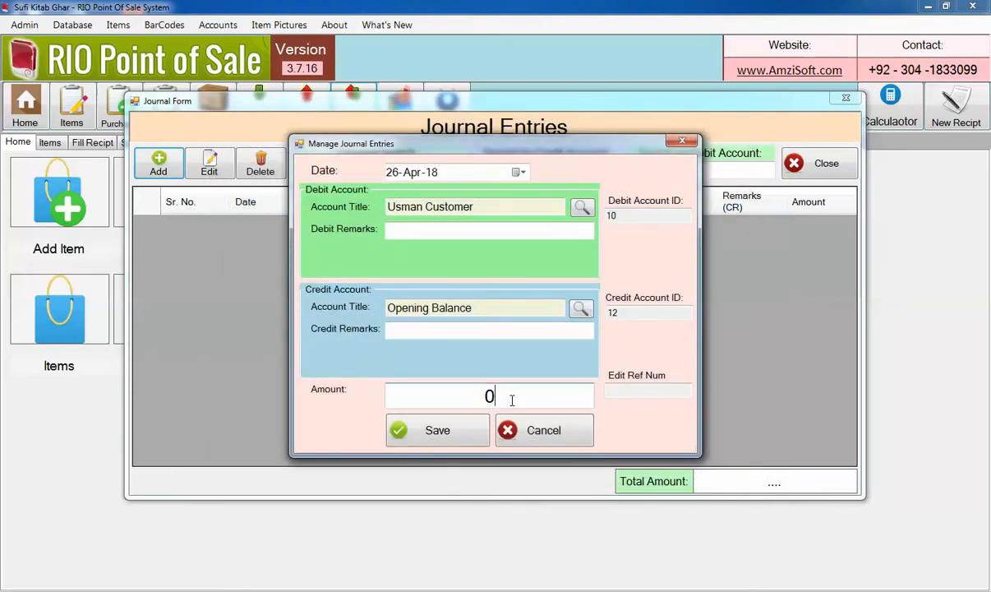
pyautogui.write('500')
pyautogui.press('BackSpace')
pyautogui.click(460, 447)
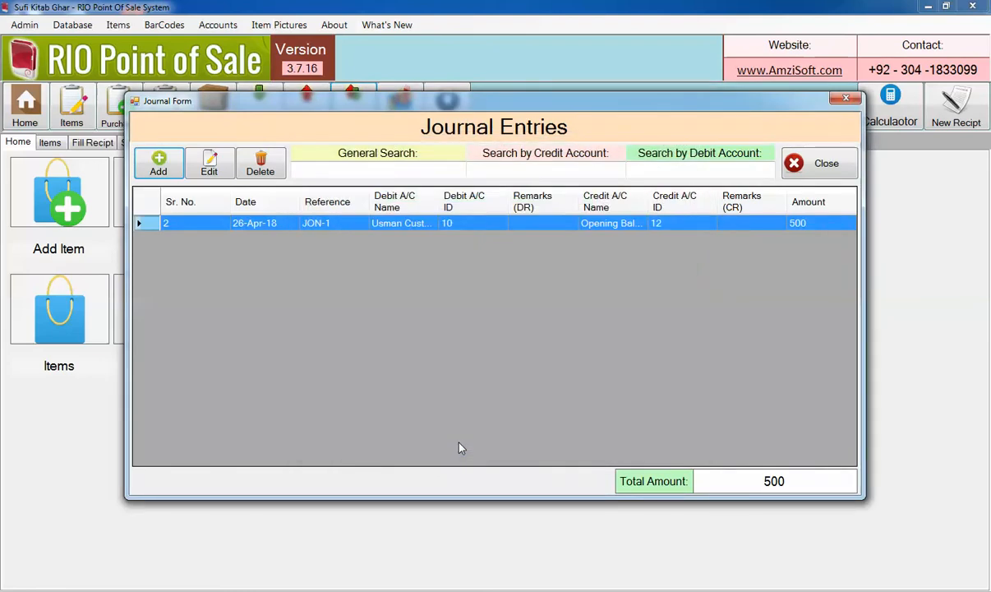
pyautogui.click(844, 99)
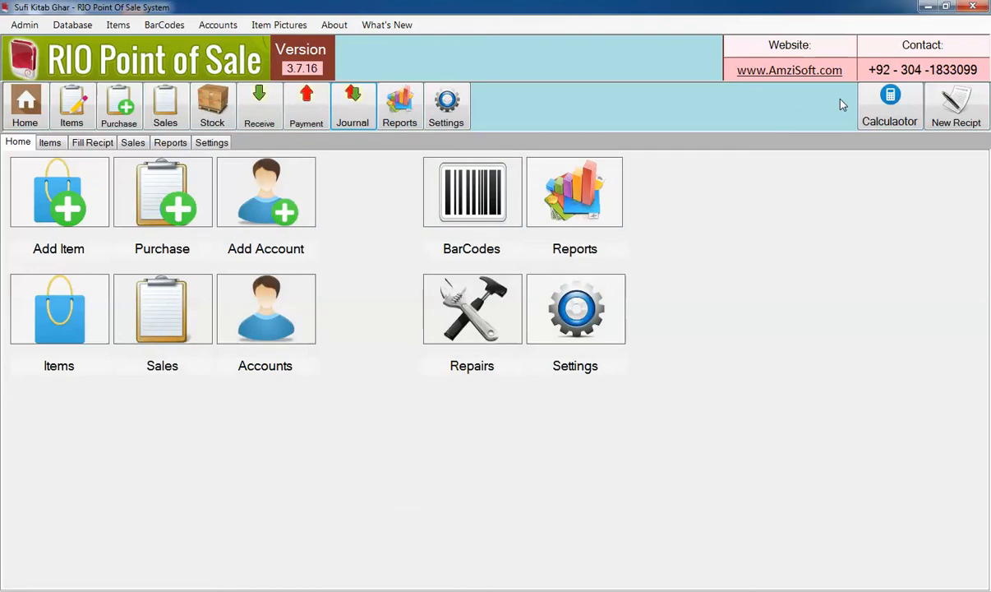
# Select the new customer on a sales receipt and check the customer's previous balance
pyautogui.click(92, 142)
pyautogui.click(238, 165)
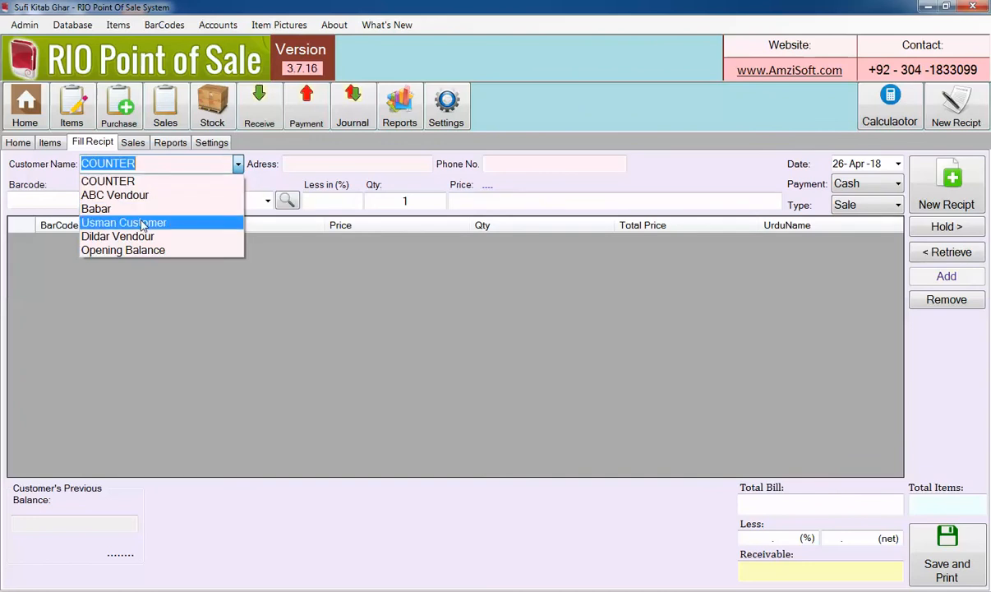
pyautogui.click(141, 223)
pyautogui.moveTo(89, 525); pyautogui.dragTo(60, 527)
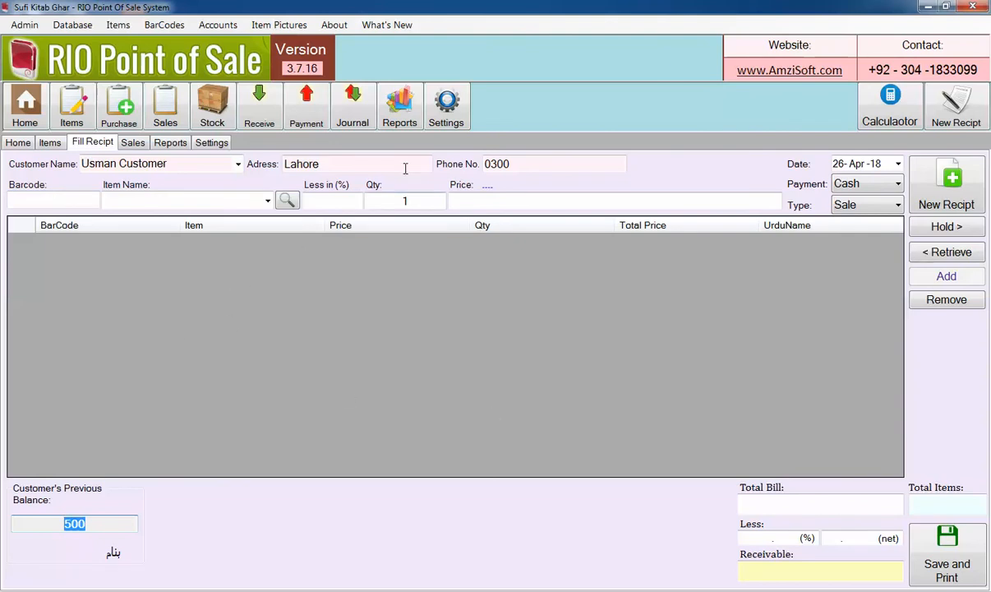
# Start another journal entry and choose Opening Balance as the debit account
pyautogui.click(353, 111)
pyautogui.click(165, 167)
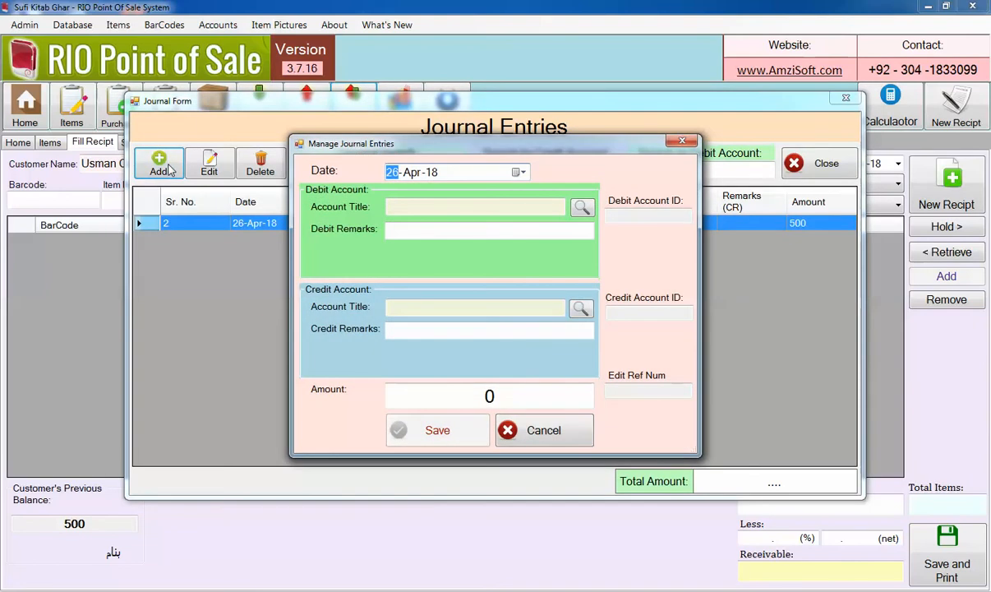
pyautogui.click(582, 211)
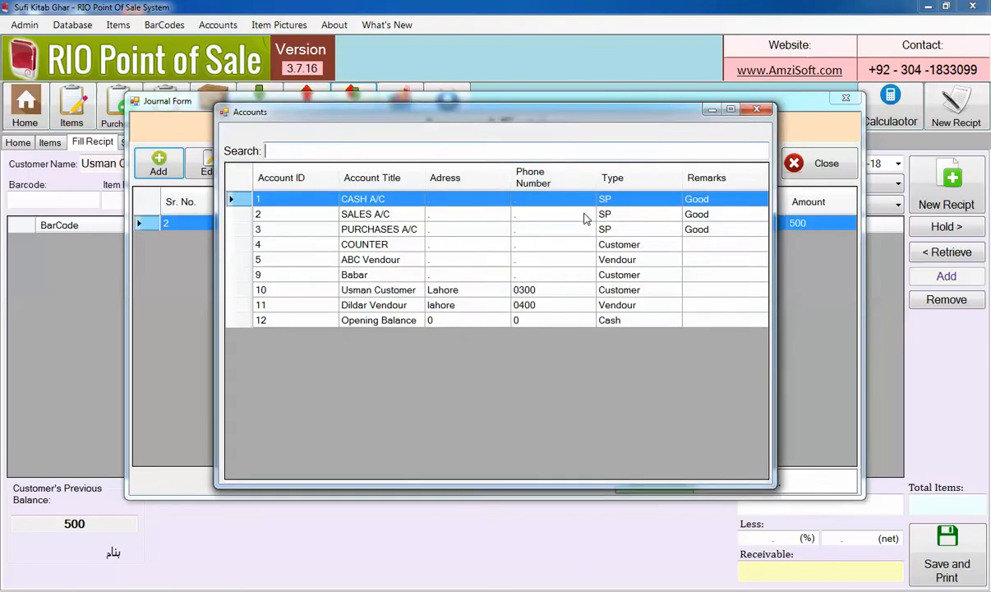
pyautogui.write('ooe')
pyautogui.press('BackSpace')
pyautogui.press('BackSpace')
pyautogui.write('p')
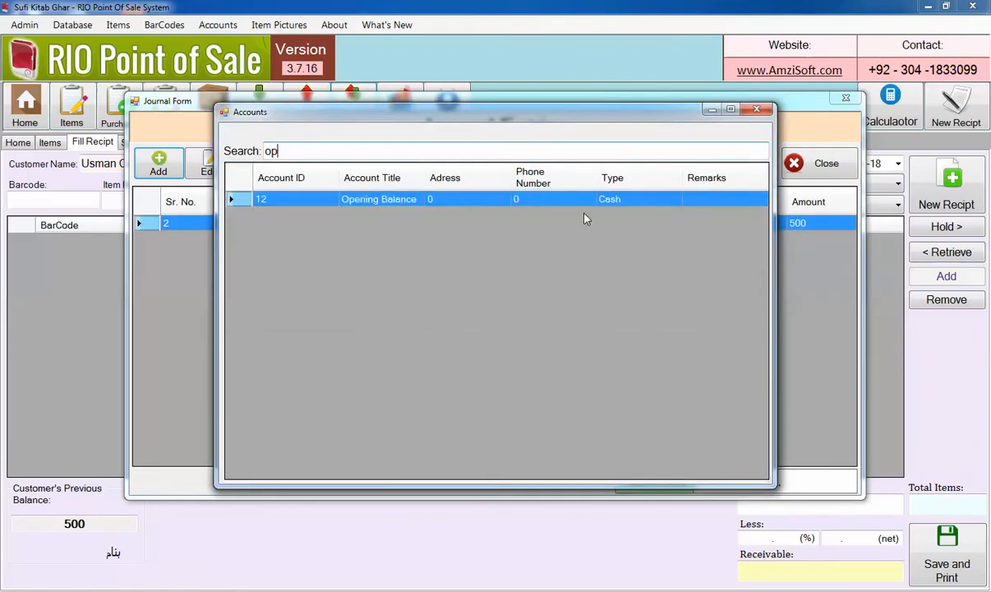
pyautogui.press('Return')
# Choose the new vendor account as the credit account and set the amount to 2000
pyautogui.click(583, 309)
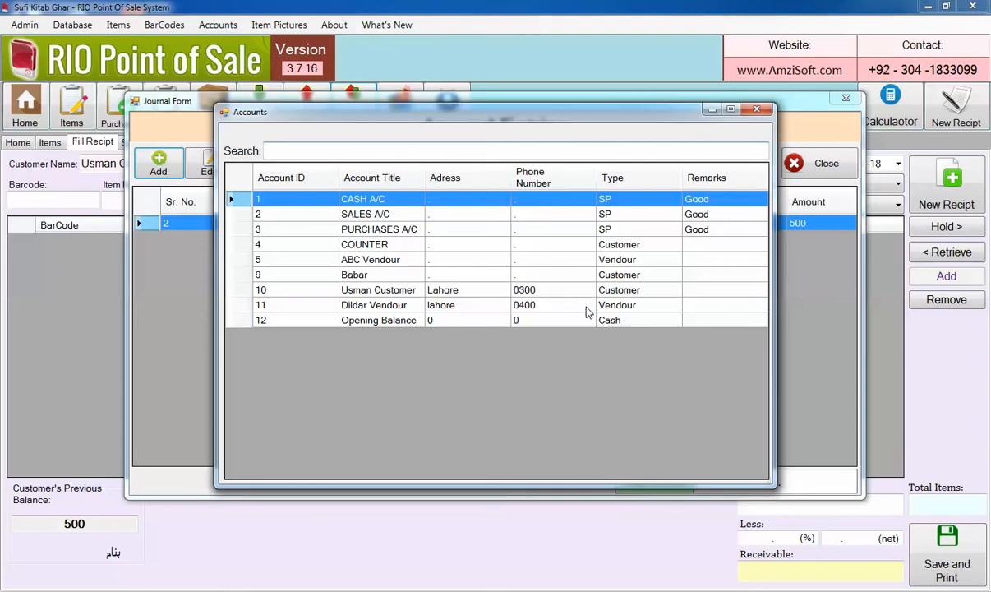
pyautogui.write('dil')
pyautogui.press('Return')
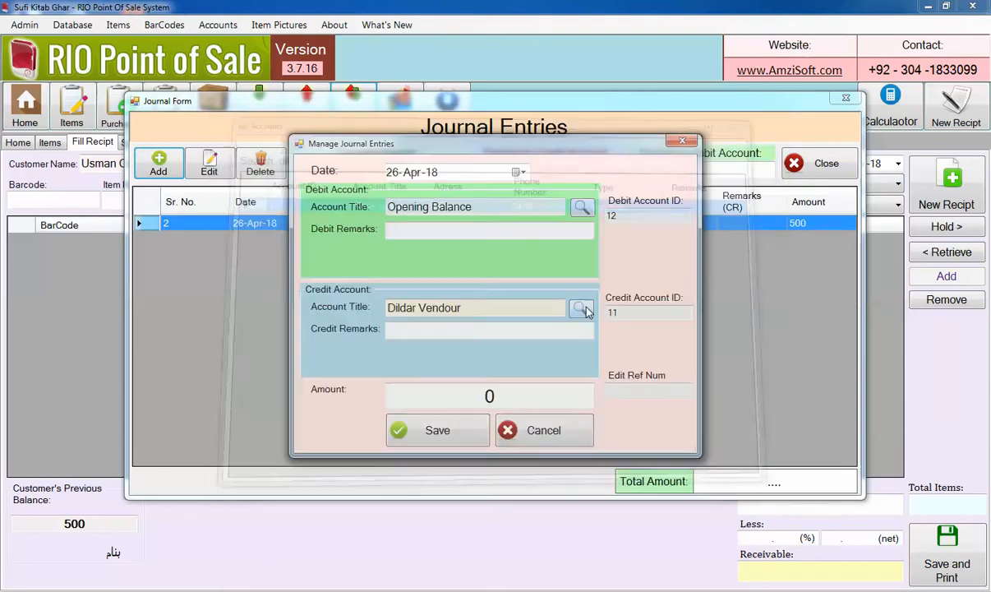
pyautogui.click(474, 394)
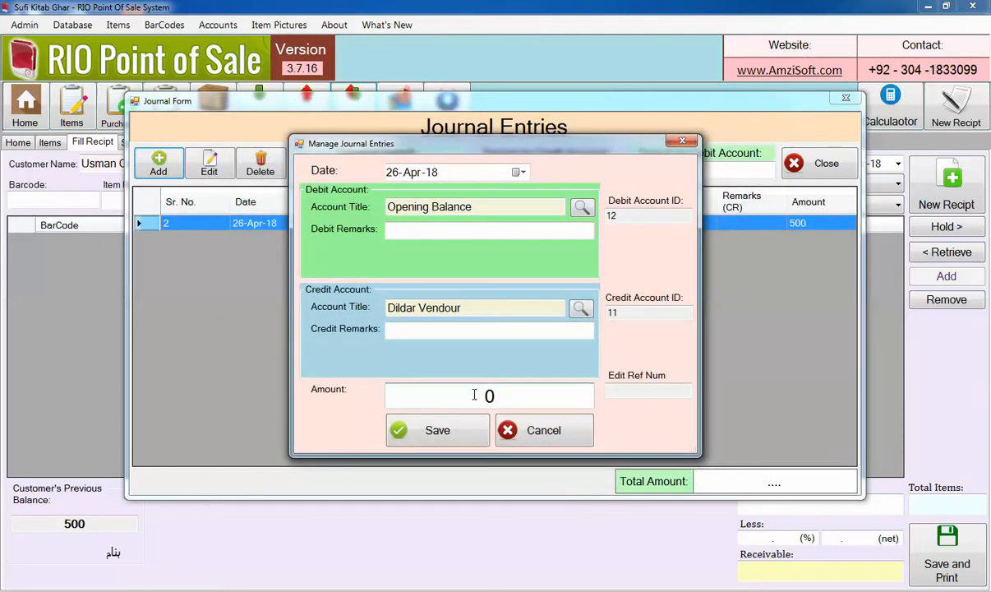
pyautogui.click(474, 395)
pyautogui.write('2000')
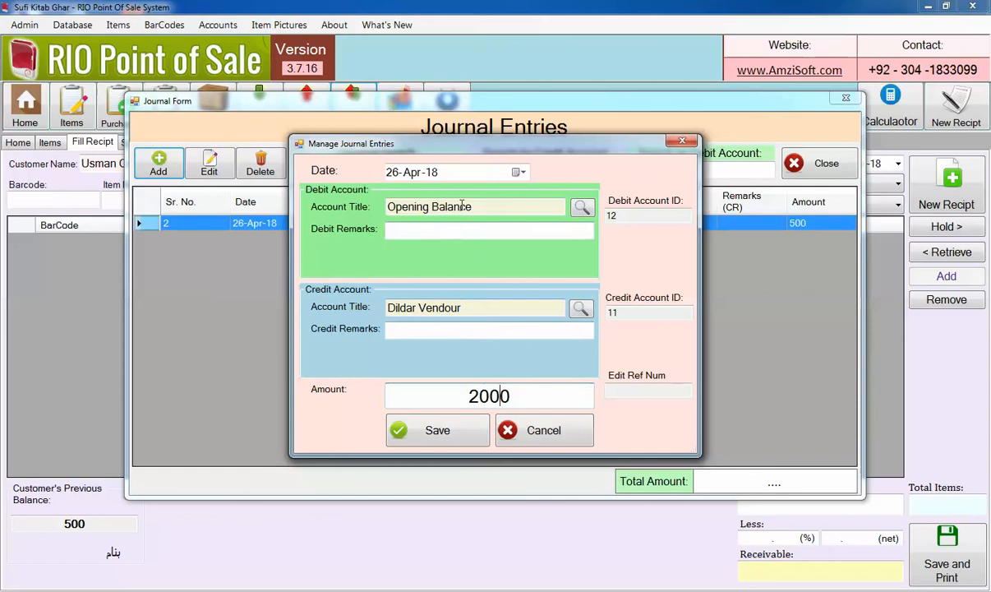
# Try the sample text "adfa" as debit and credit remarks, and clear both remarks
pyautogui.click(515, 310)
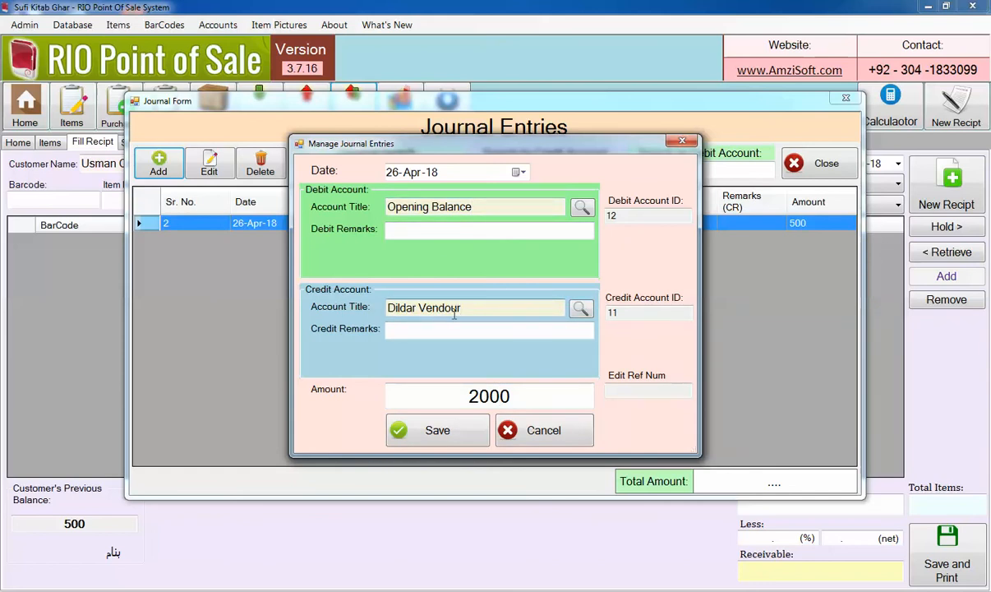
pyautogui.click(427, 230)
pyautogui.write('adfa')
pyautogui.click(434, 332)
pyautogui.write('adfa')
pyautogui.doubleClick(436, 333)
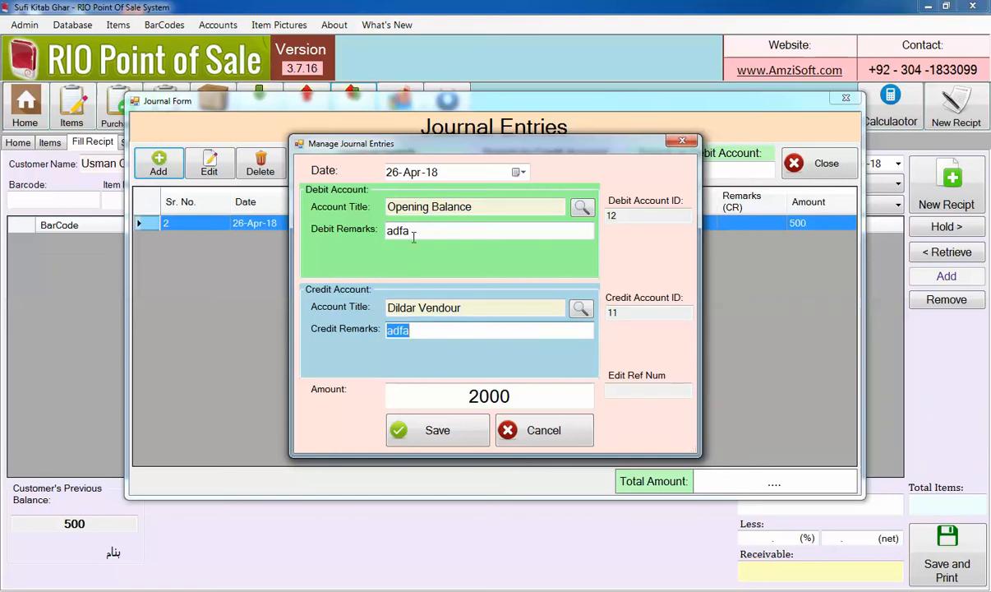
pyautogui.press('BackSpace')
pyautogui.doubleClick(414, 231)
pyautogui.press('BackSpace')
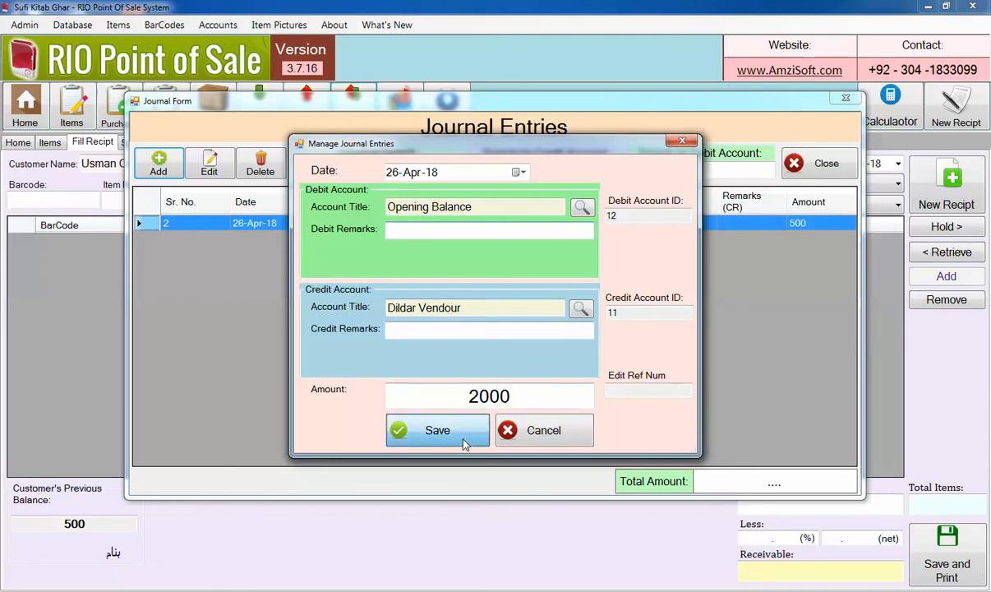
# Save the vendor's opening balance entry and close the journal
pyautogui.click(439, 421)
pyautogui.click(846, 100)
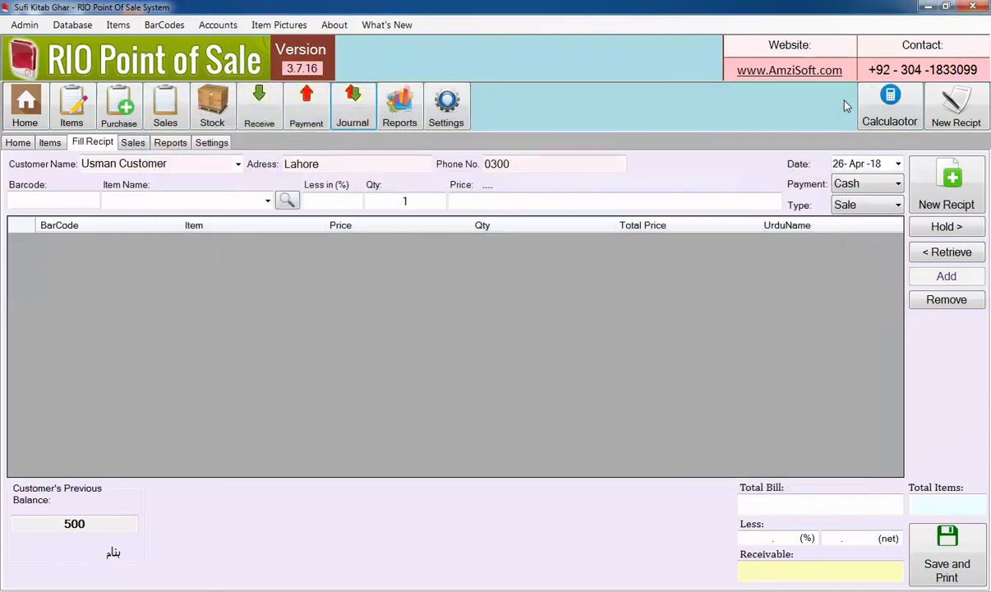
# Open the ledger report for looking up account balances
pyautogui.click(207, 143)
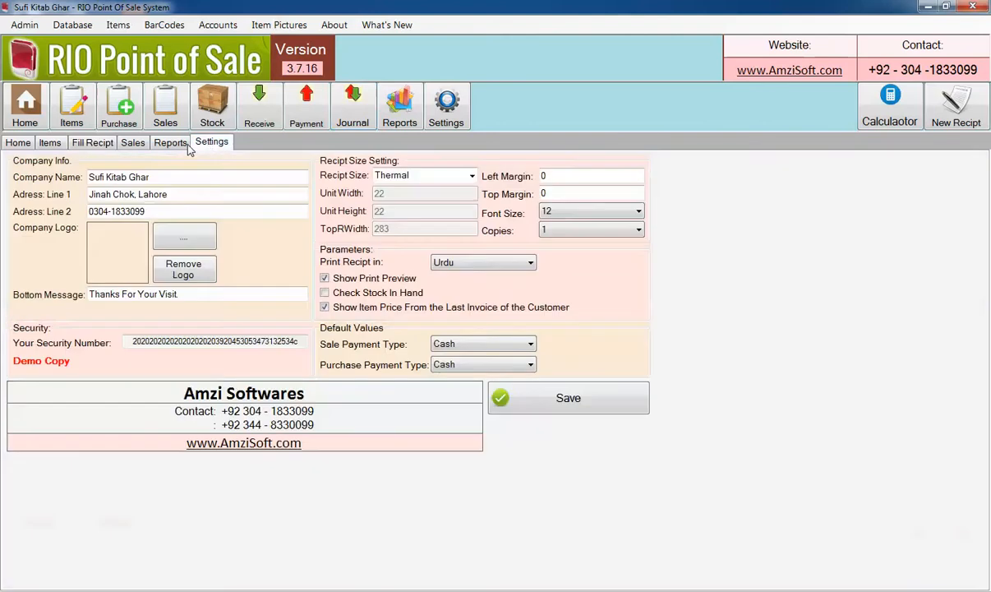
pyautogui.click(172, 143)
pyautogui.click(536, 197)
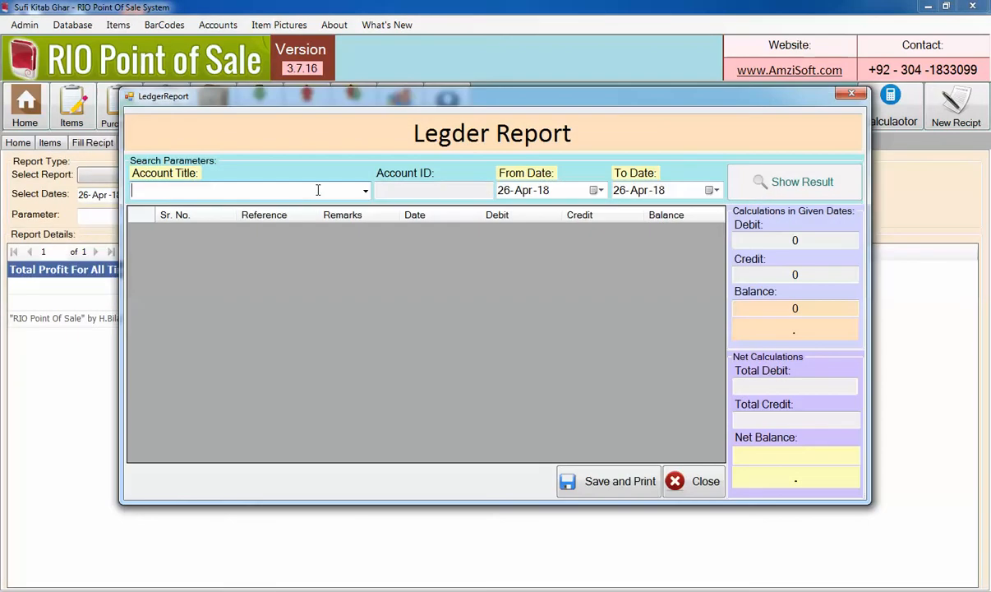
# Look up the new vendor account's net balance in the ledger report, and close the report
pyautogui.click(365, 191)
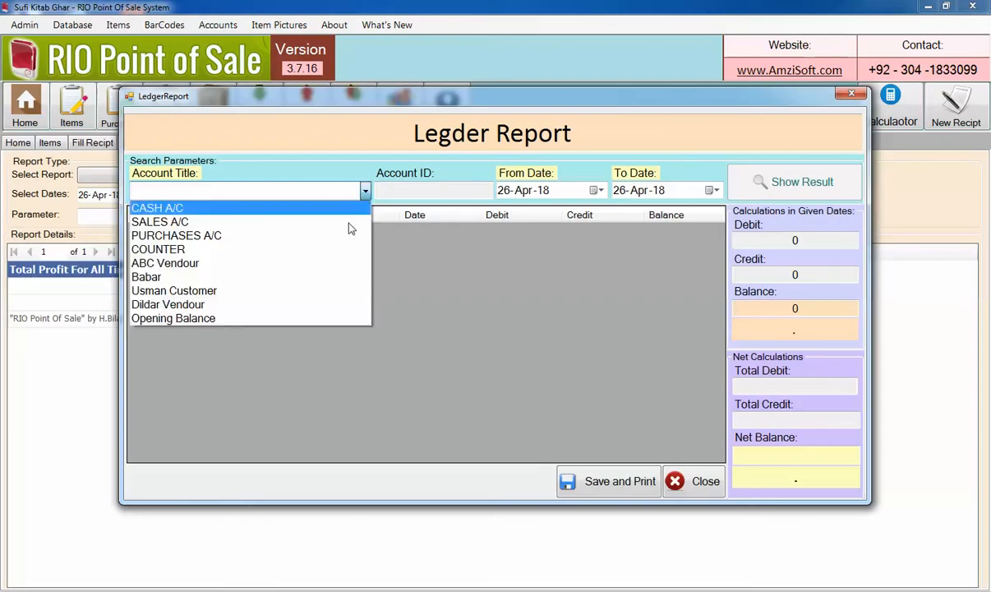
pyautogui.click(268, 305)
pyautogui.moveTo(816, 455); pyautogui.dragTo(777, 457)
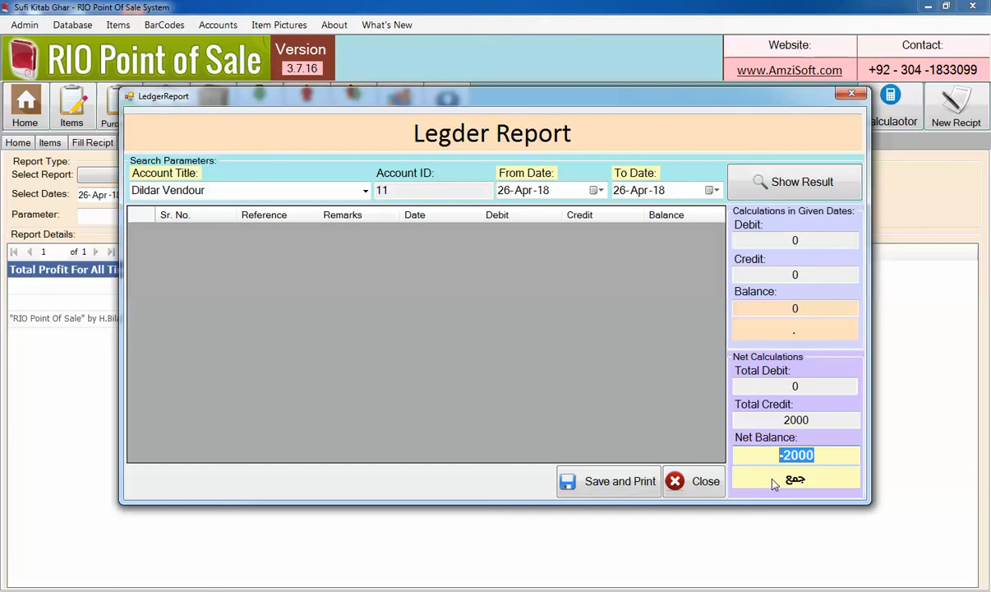
pyautogui.click(851, 94)
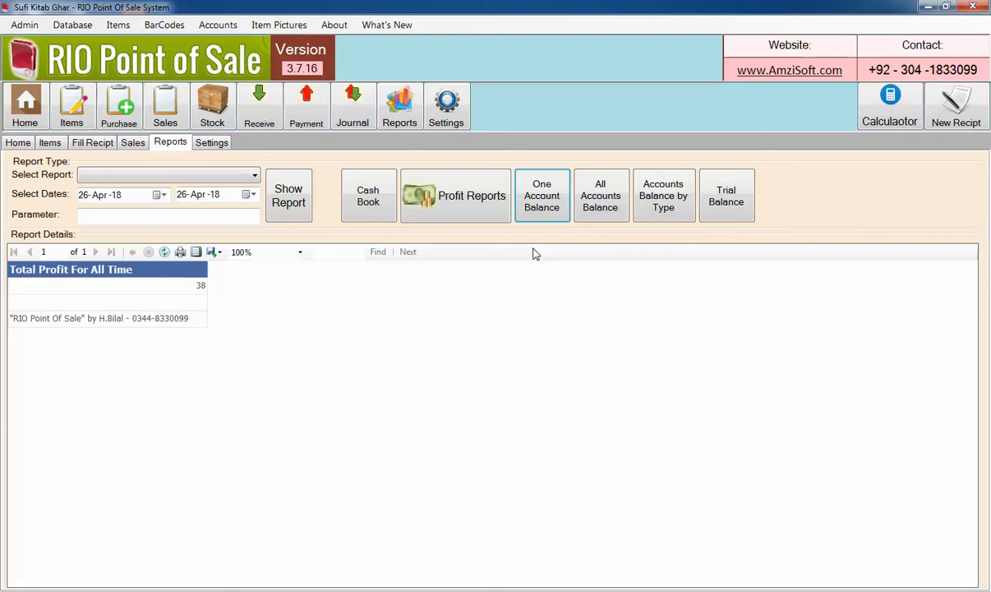
# Start a new account and fill in the customer's name, address and phone number
pyautogui.click(24, 128)
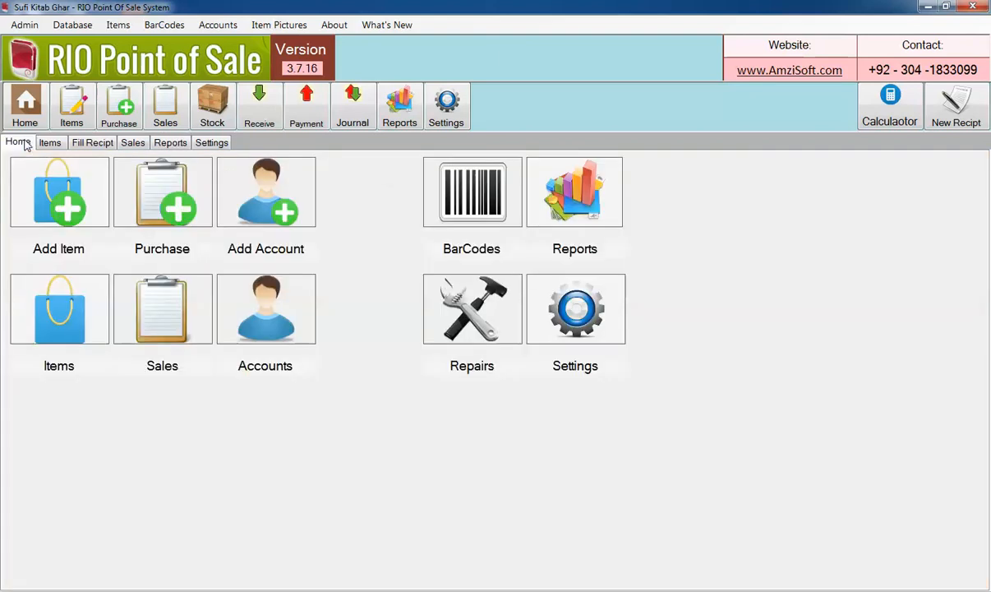
pyautogui.click(241, 193)
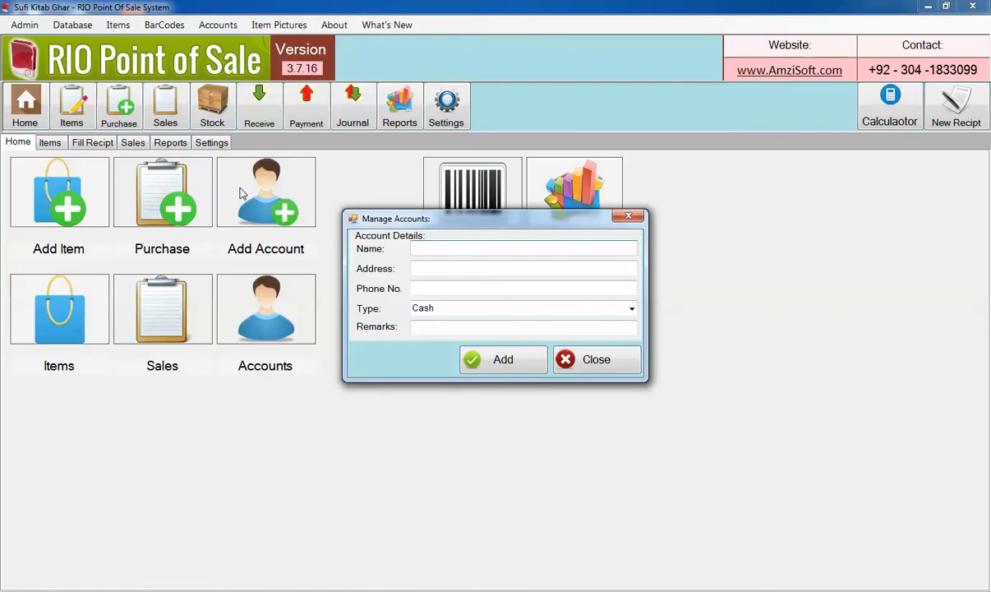
pyautogui.write('Anwar')
pyautogui.press('Tab')
pyautogui.write('lahore')
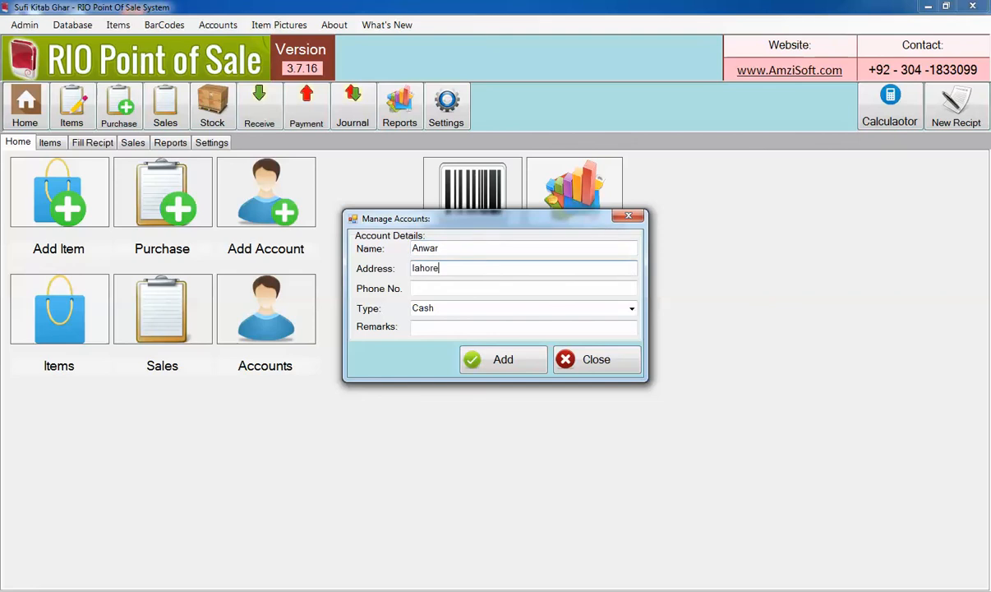
pyautogui.press('Tab')
pyautogui.write('0300')
pyautogui.press('Tab')
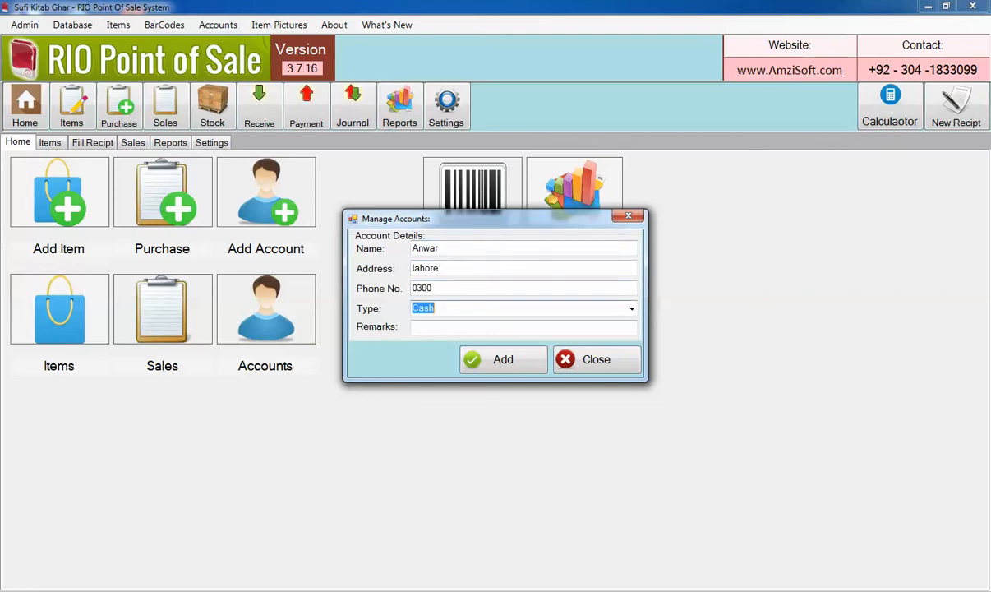
# Set the account type to Customer, add the account and close the account form
pyautogui.write('c')
pyautogui.press('Down')
pyautogui.press('Down')
pyautogui.press('Return')
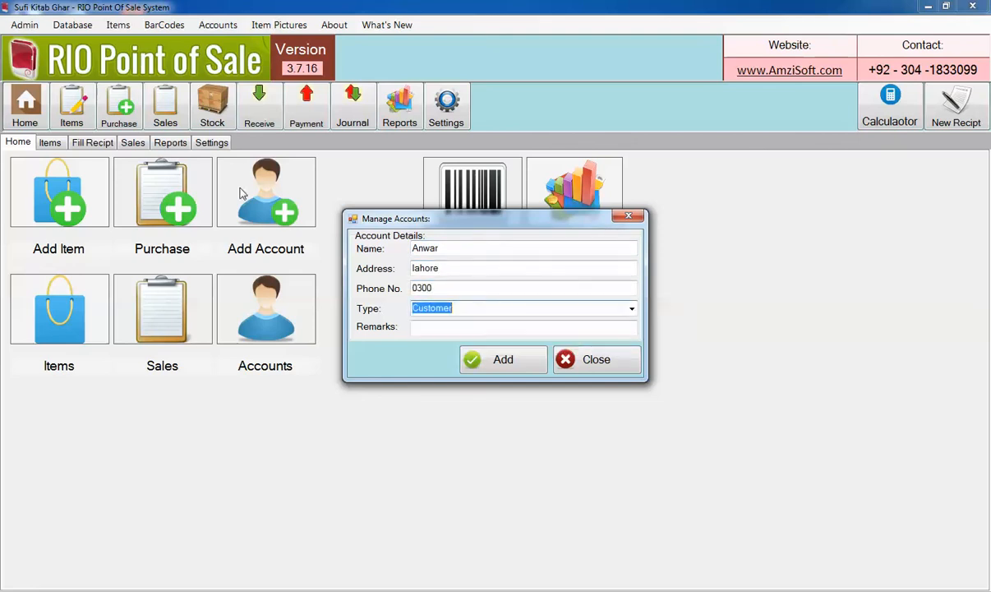
pyautogui.click(510, 362)
pyautogui.click(582, 359)
# Start a sale receipt for the newly added customer with the payment set to Credit
pyautogui.click(92, 142)
pyautogui.click(220, 159)
pyautogui.click(148, 262)
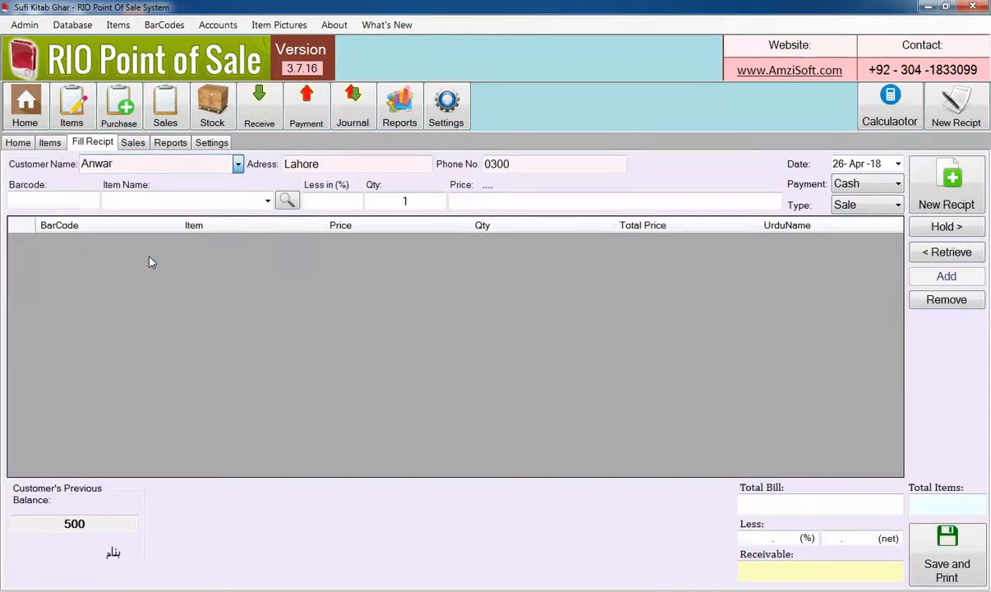
pyautogui.click(873, 190)
pyautogui.click(853, 213)
# Add the item with barcode 1 (Mug) to the receipt at a price of 200
pyautogui.click(78, 198)
pyautogui.write('1')
pyautogui.press('Tab')
pyautogui.press('Tab')
pyautogui.press('Tab')
pyautogui.press('Tab')
pyautogui.press('Tab')
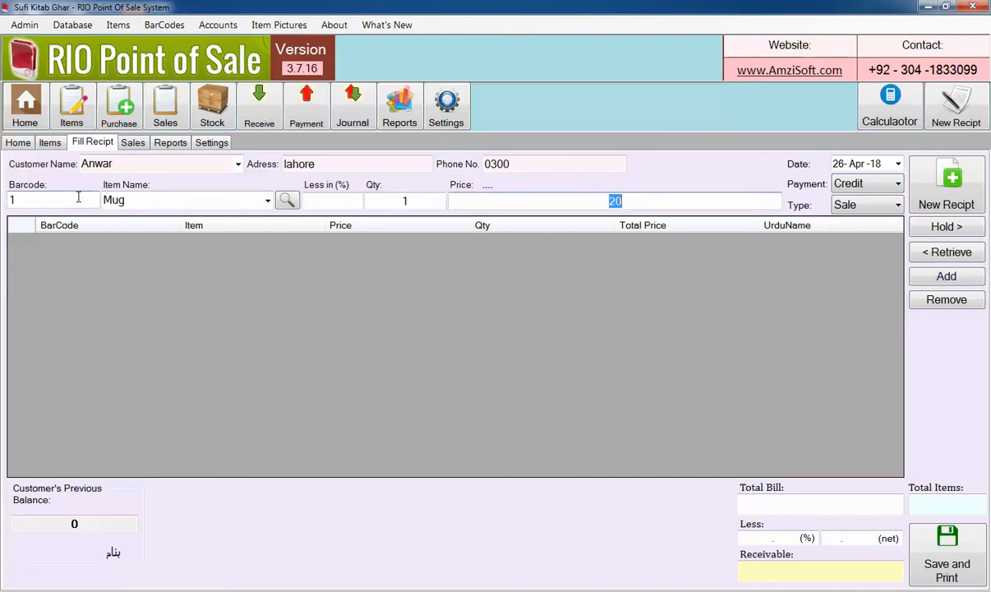
pyautogui.write('200')
pyautogui.press('Return')
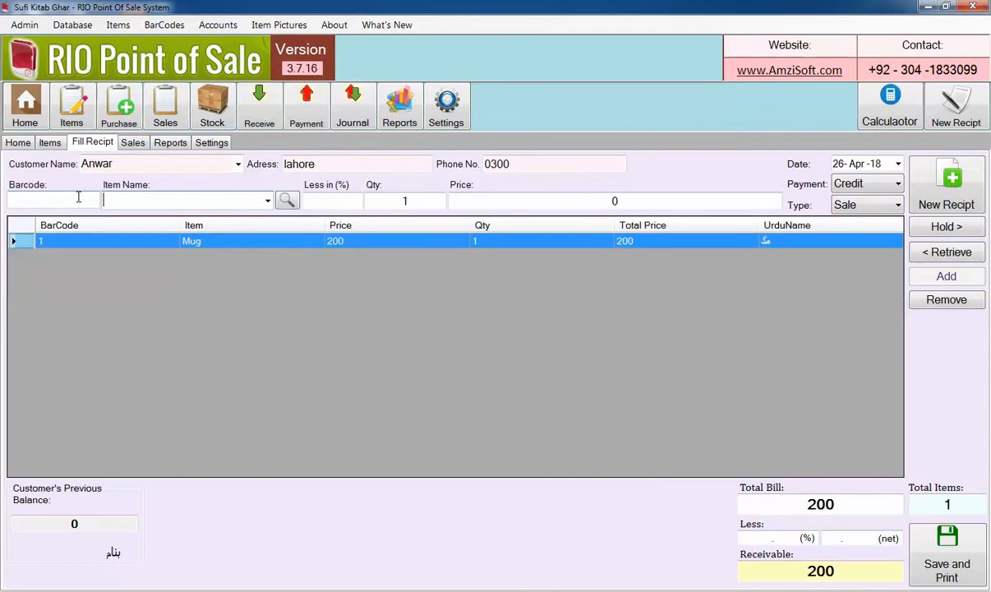
# Save and print the credit receipt without entering a received amount, and close the print preview
pyautogui.click(947, 553)
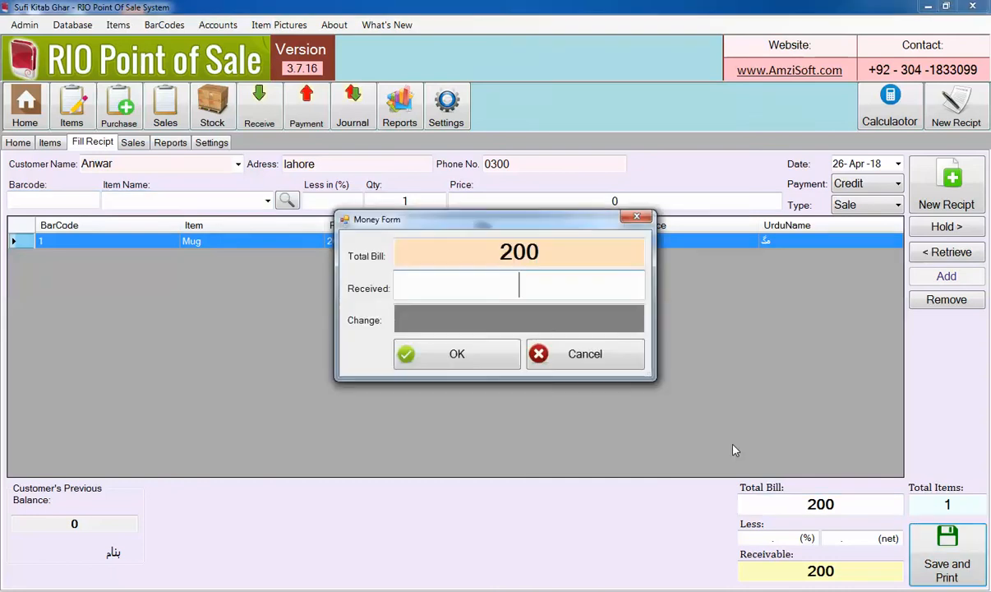
pyautogui.click(452, 359)
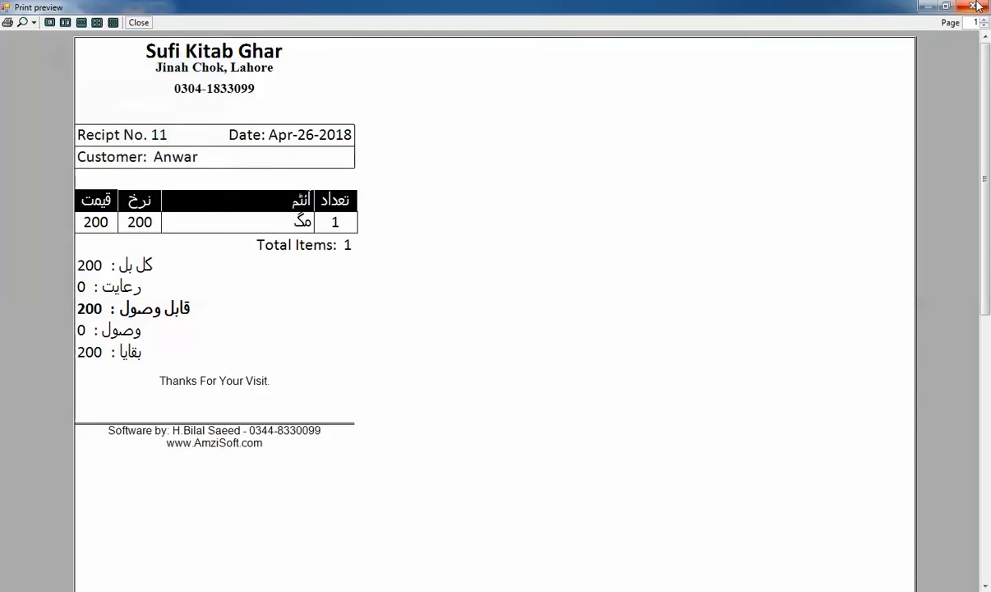
pyautogui.click(972, 7)
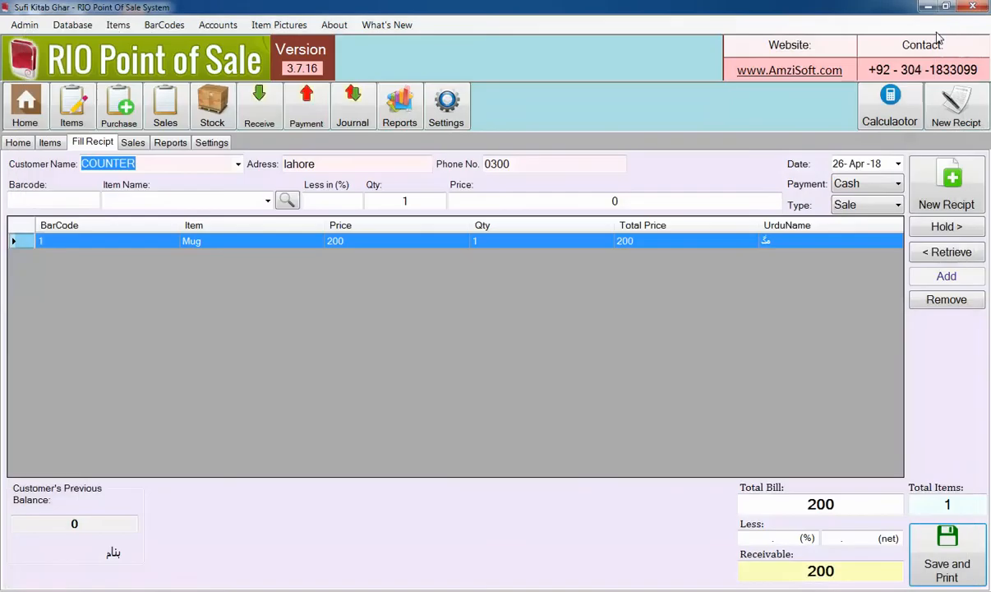
# Look up the net balance of the customer on the credit receipt in the ledger report, and close it
pyautogui.click(172, 143)
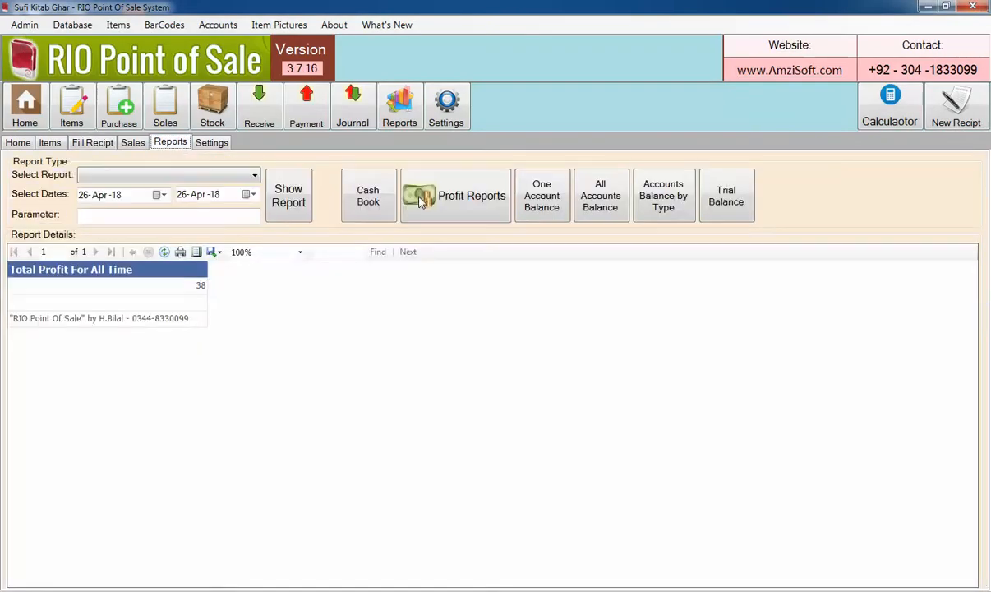
pyautogui.click(546, 201)
pyautogui.write('a')
pyautogui.press('Down')
pyautogui.press('Down')
pyautogui.press('Return')
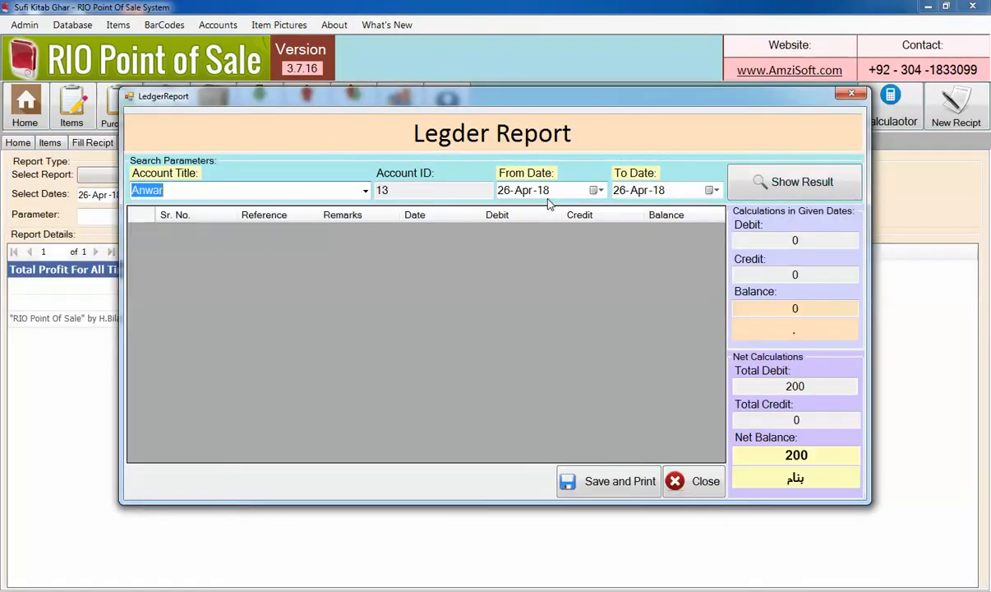
pyautogui.moveTo(823, 455); pyautogui.dragTo(772, 457)
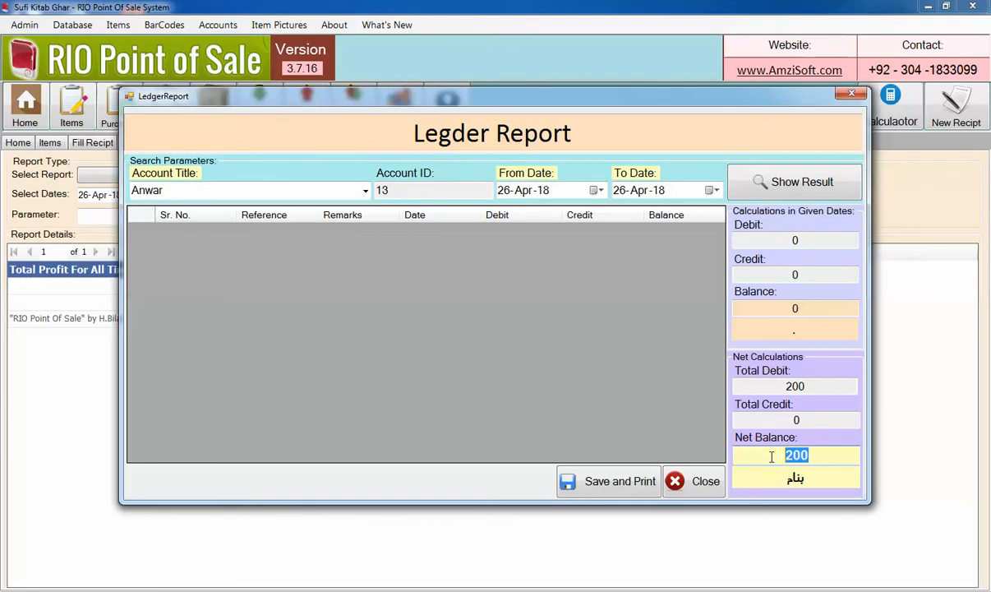
pyautogui.click(695, 485)
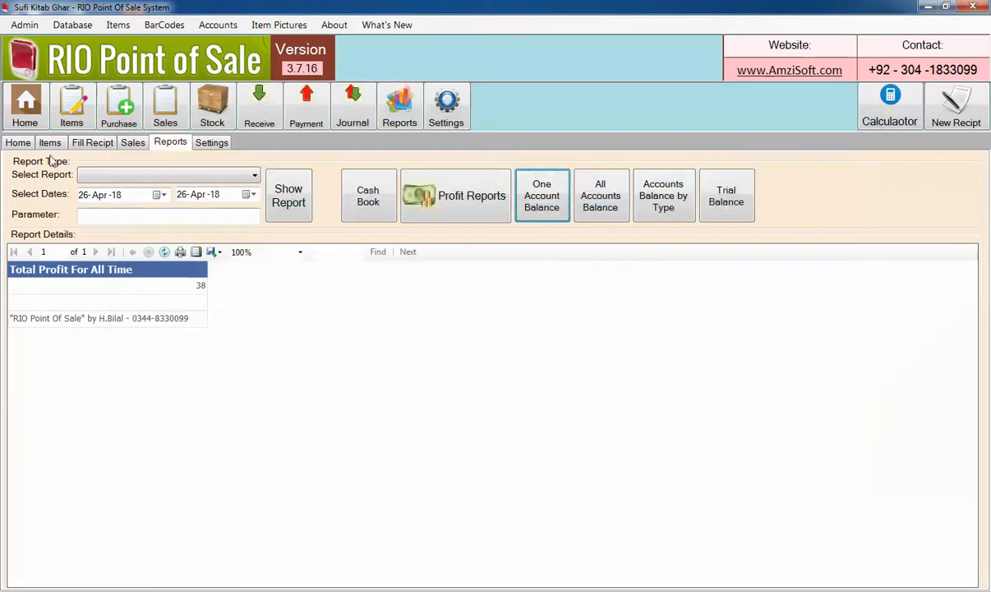
# Start a new account named HBL and fill in its address and phone number
pyautogui.click(18, 142)
pyautogui.click(251, 216)
pyautogui.write('HBL')
pyautogui.press('Tab')
pyautogui.write('lahore')
pyautogui.press('Tab')
pyautogui.write('0300')
pyautogui.press('Tab')
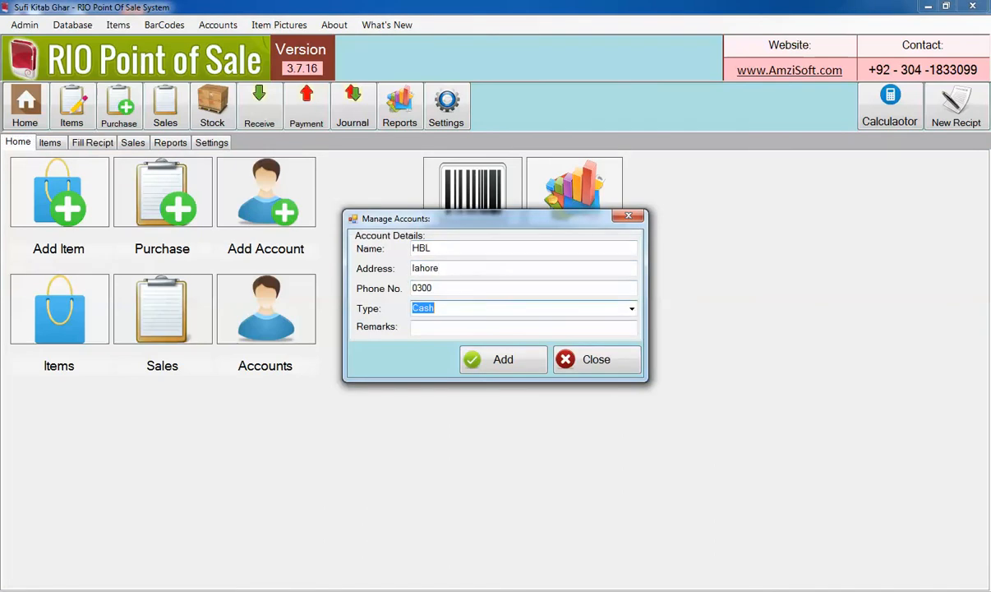
# Enter Bank as a custom account type for HBL and add the account
pyautogui.click(632, 308)
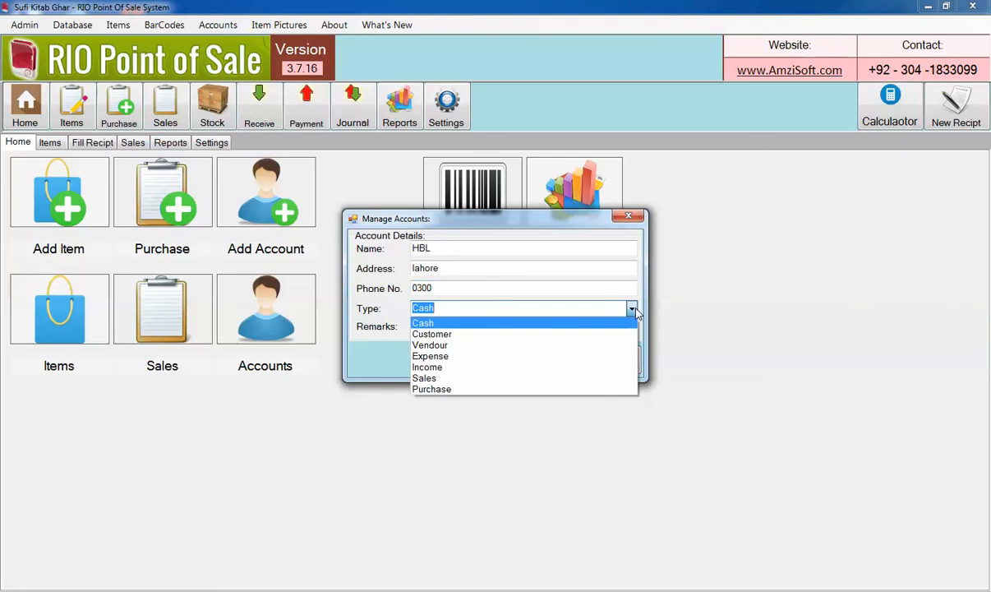
pyautogui.click(619, 308)
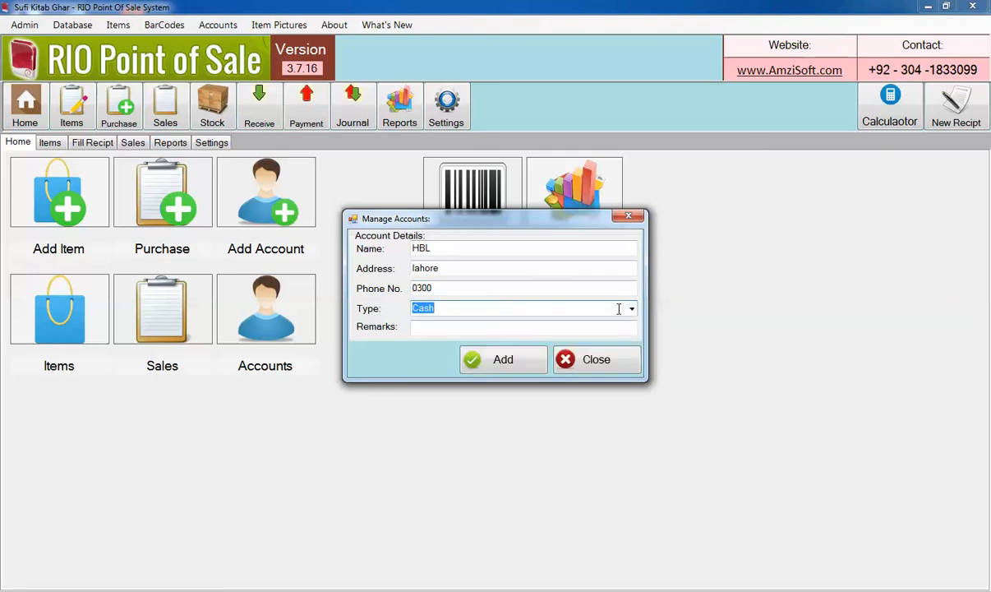
pyautogui.write('Bank')
pyautogui.click(489, 364)
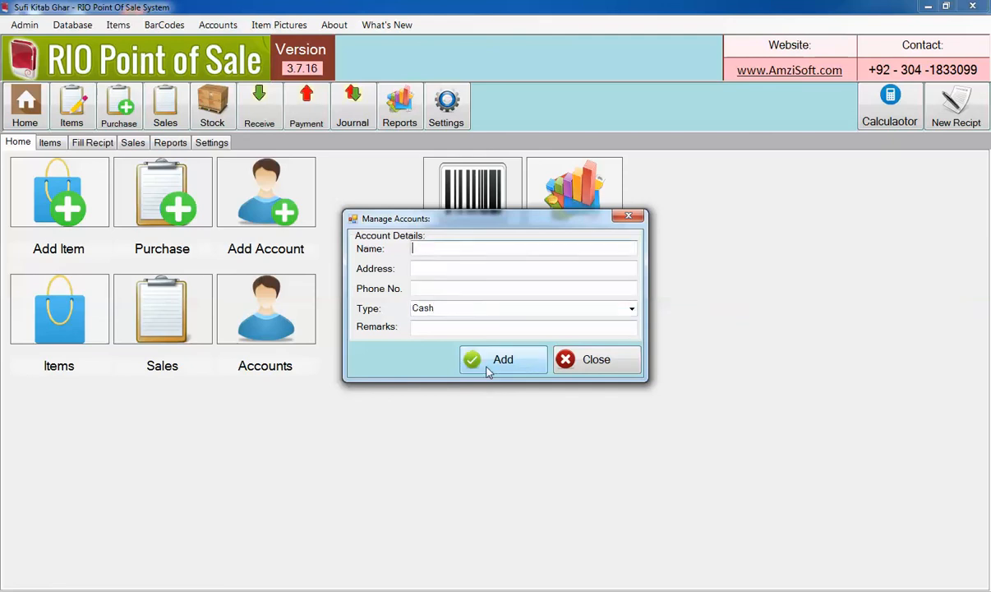
# Check the available account types for the Bank entry, and close the account form
pyautogui.click(631, 308)
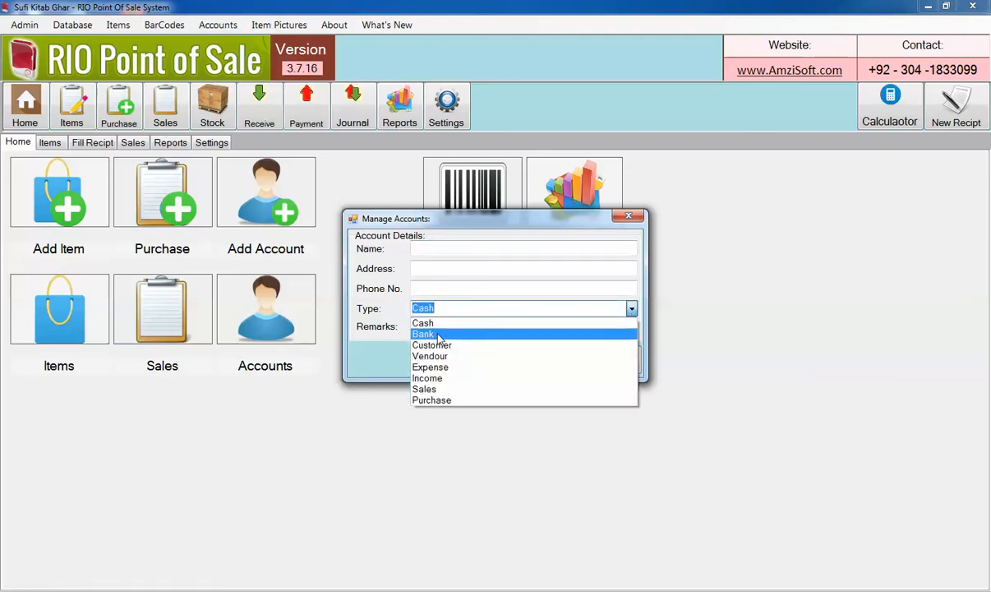
pyautogui.click(694, 345)
pyautogui.click(600, 360)
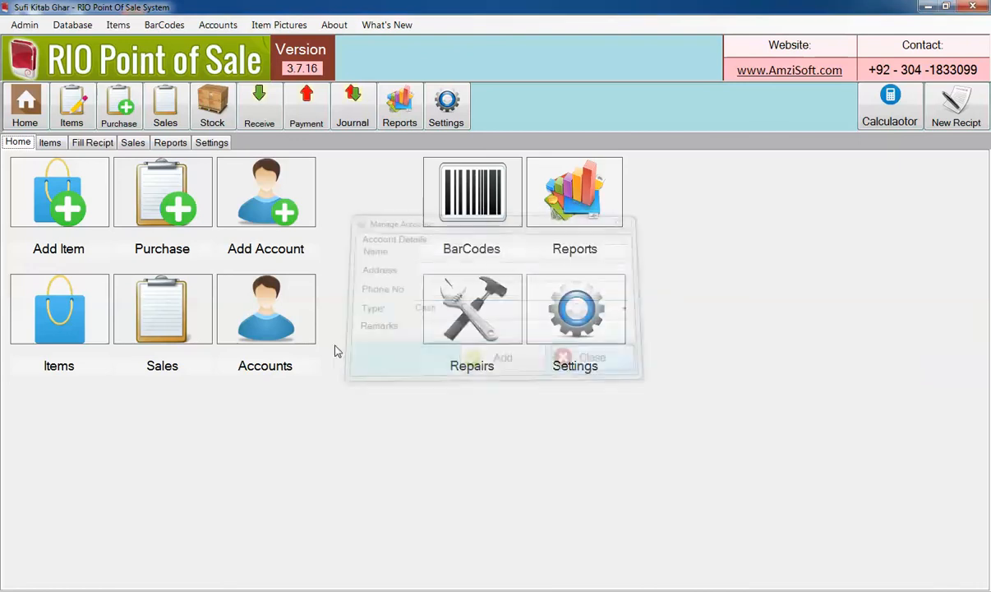
# Review the newest customer account and the HBL account in the accounts list, and close the list
pyautogui.click(301, 342)
pyautogui.click(347, 351)
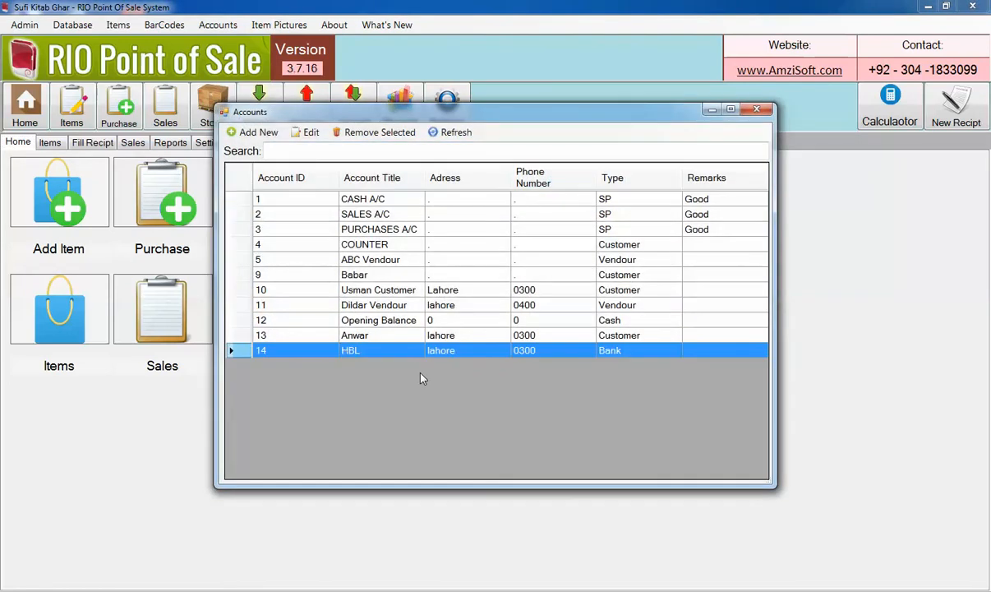
pyautogui.click(420, 337)
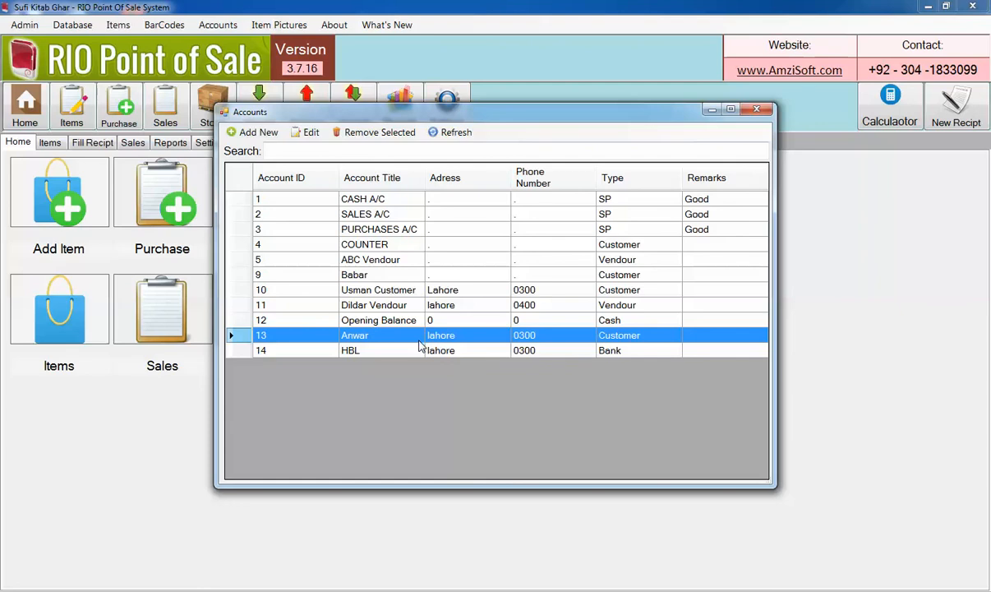
pyautogui.click(424, 352)
pyautogui.click(756, 110)
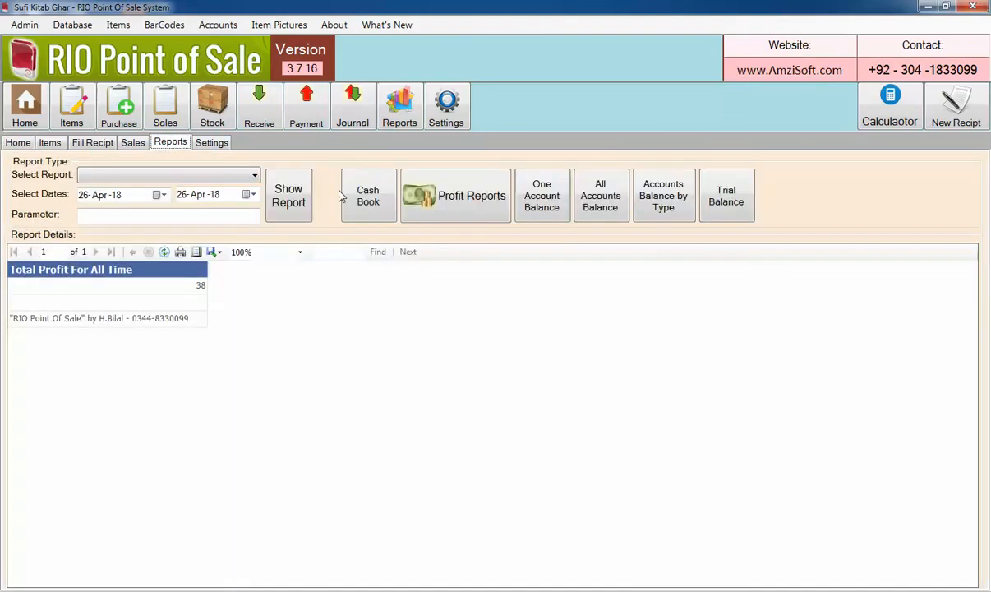
# Look up the net balances of the newest customer and HBL in the ledger report, and close it
pyautogui.click(171, 142)
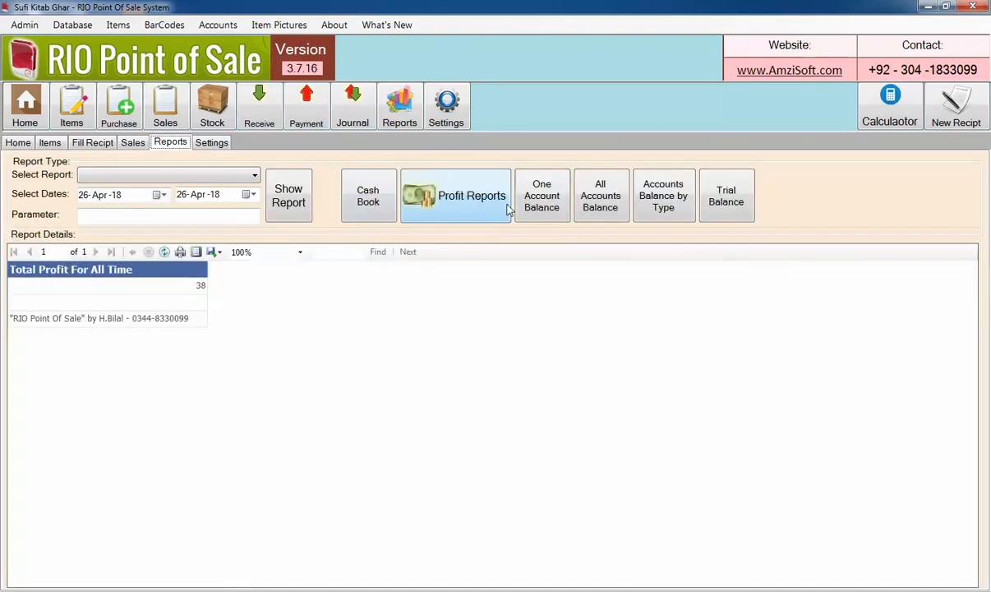
pyautogui.click(540, 201)
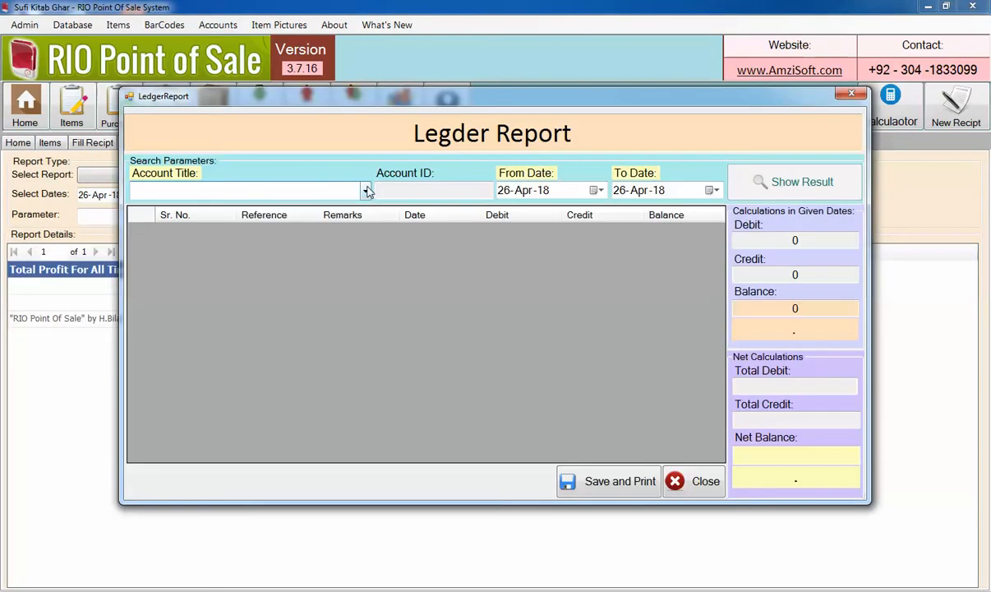
pyautogui.click(365, 191)
pyautogui.click(197, 332)
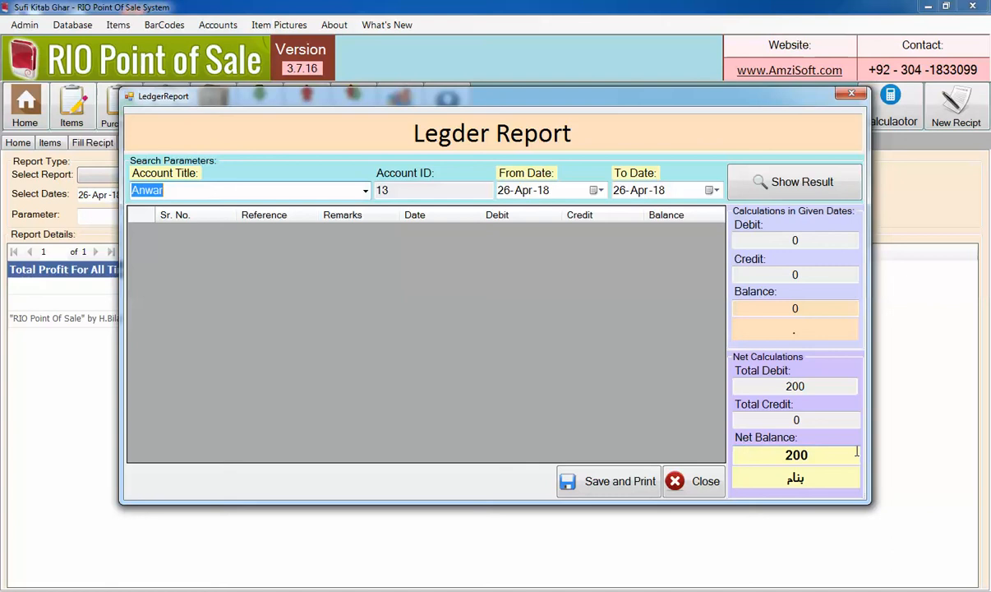
pyautogui.click(365, 191)
pyautogui.click(320, 346)
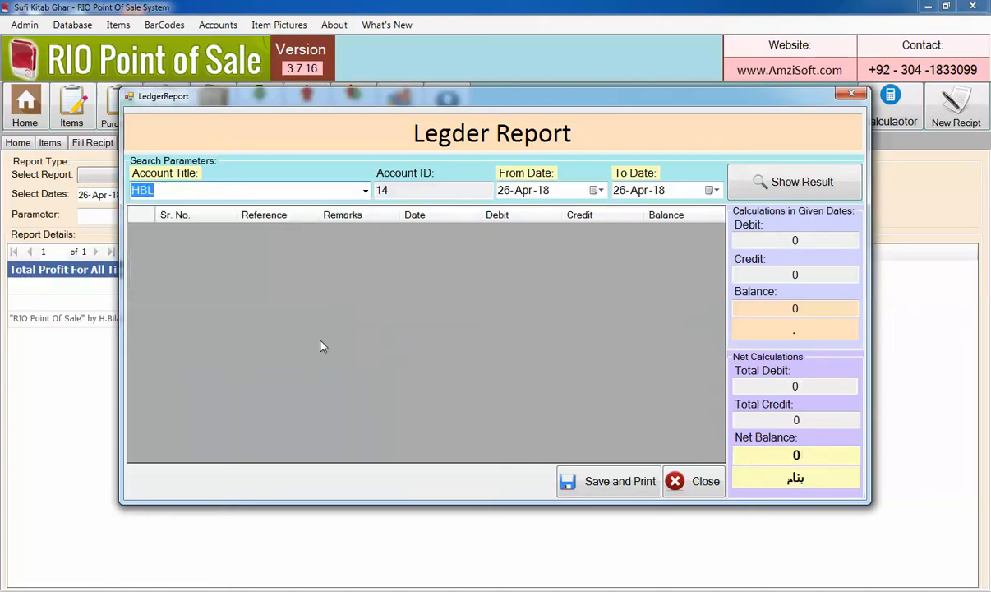
pyautogui.click(796, 455)
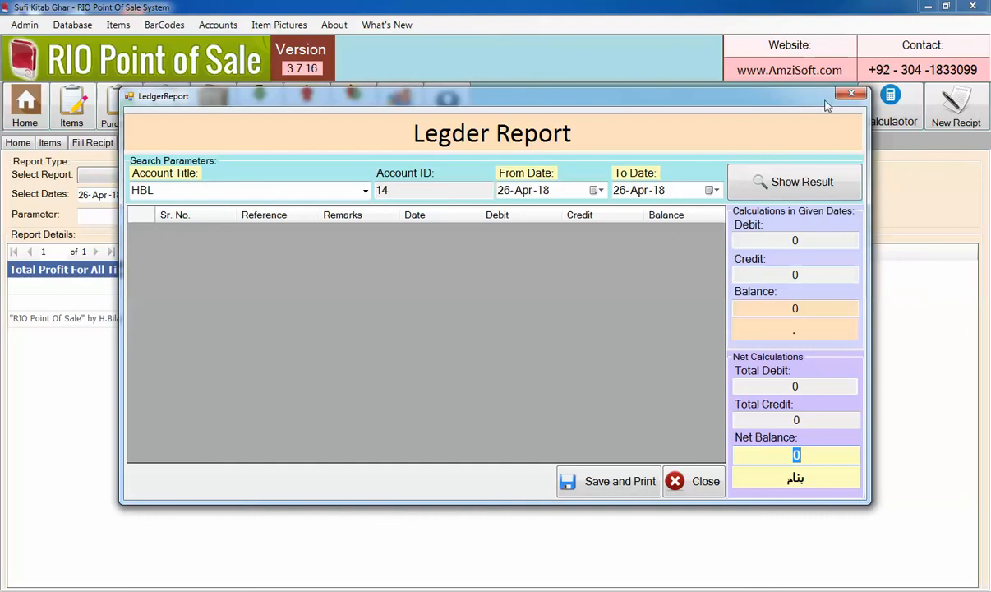
pyautogui.click(851, 94)
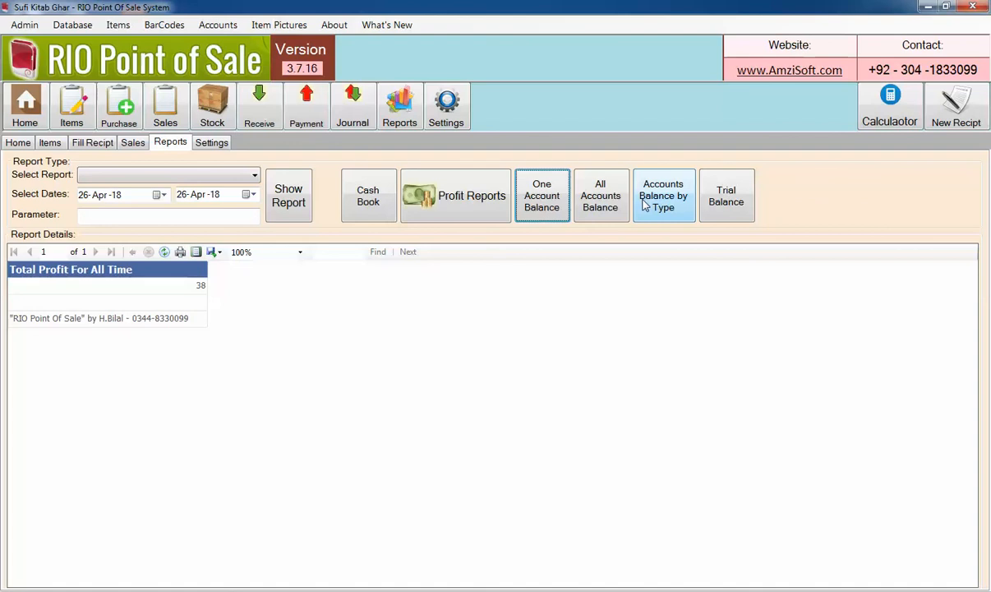
# Start a new journal entry and choose the HBL bank account as its debit account
pyautogui.click(339, 107)
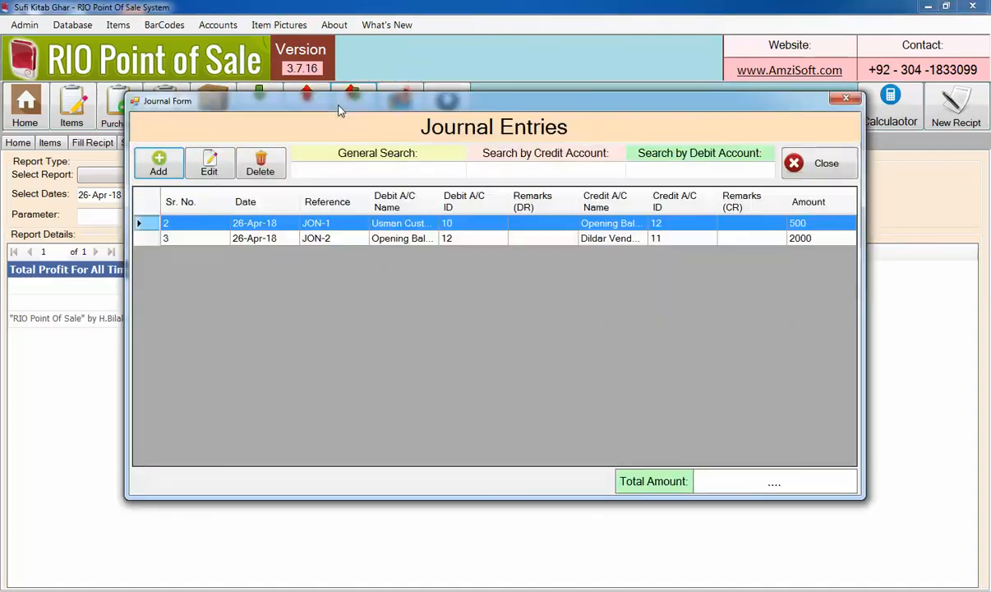
pyautogui.click(146, 166)
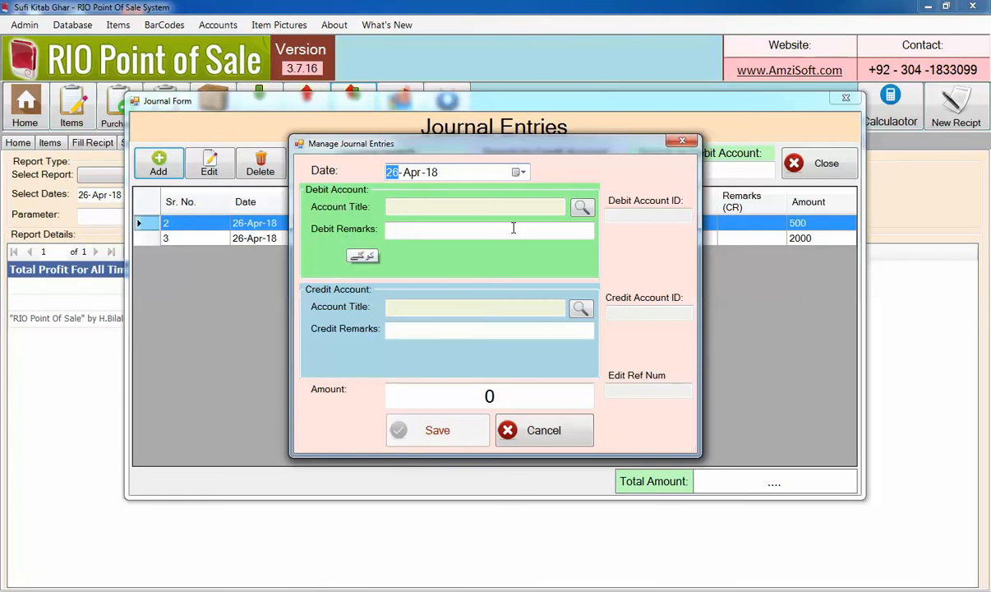
pyautogui.click(582, 207)
pyautogui.write('b')
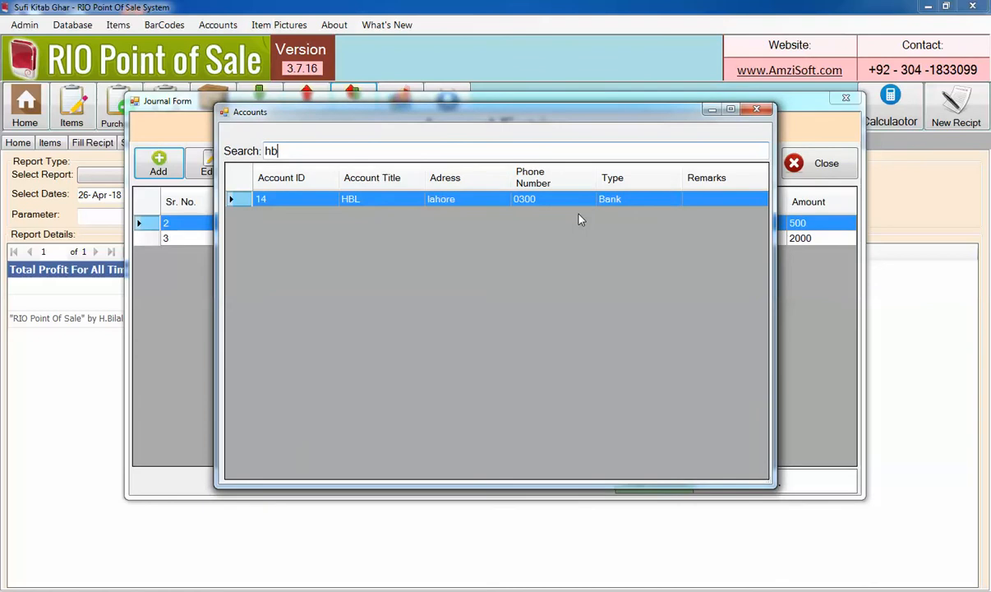
pyautogui.press('Return')
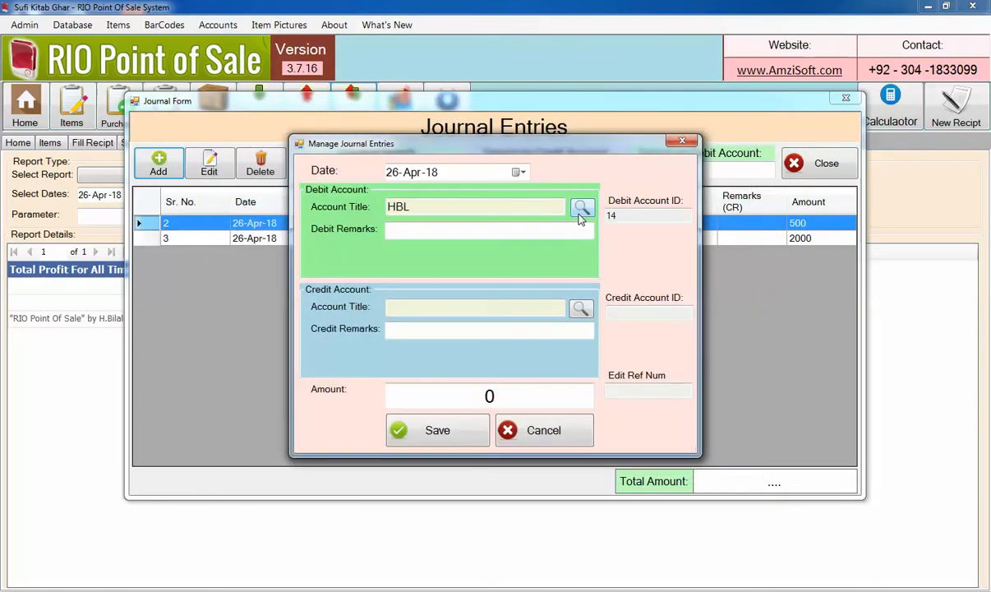
# Choose the newest customer's account as the credit account of the journal entry
pyautogui.click(580, 308)
pyautogui.write('an')
pyautogui.press('Down')
pyautogui.press('Down')
pyautogui.press('Down')
pyautogui.press('Up')
pyautogui.press('Return')
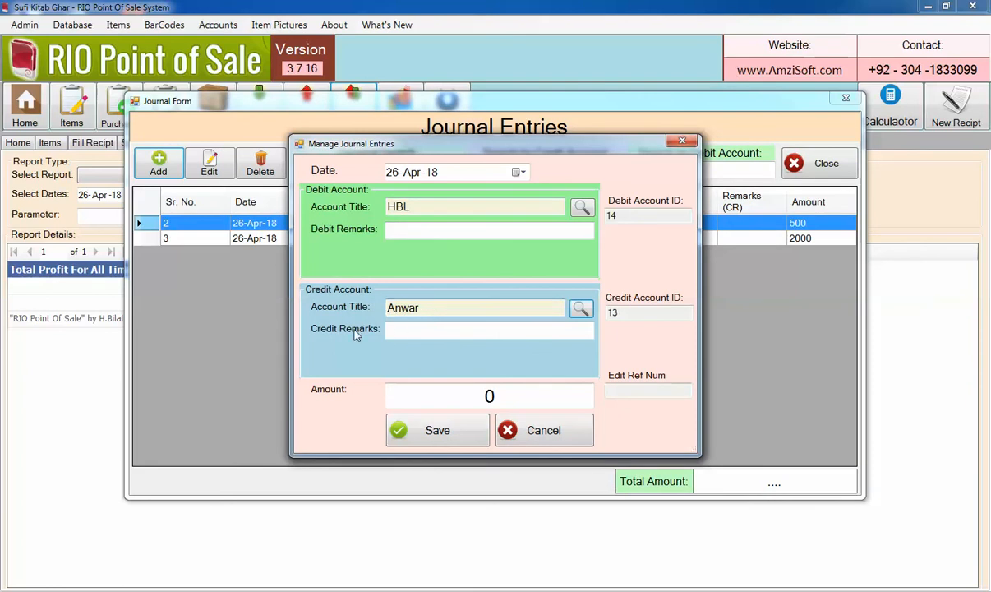
# Set the journal entry's amount to 200, save the entry, and close the journal list
pyautogui.click(449, 396)
pyautogui.write('200')
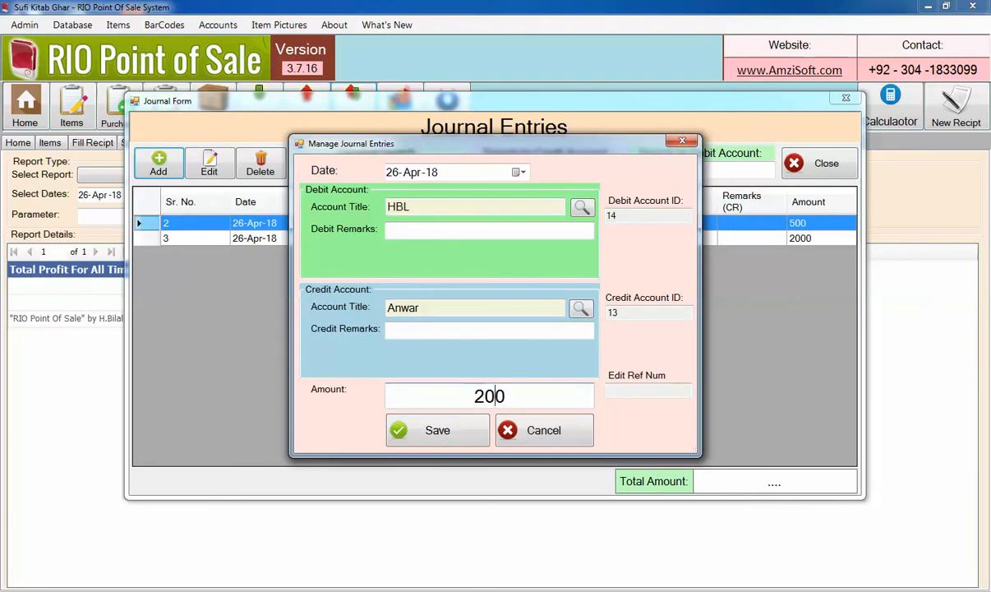
pyautogui.click(448, 421)
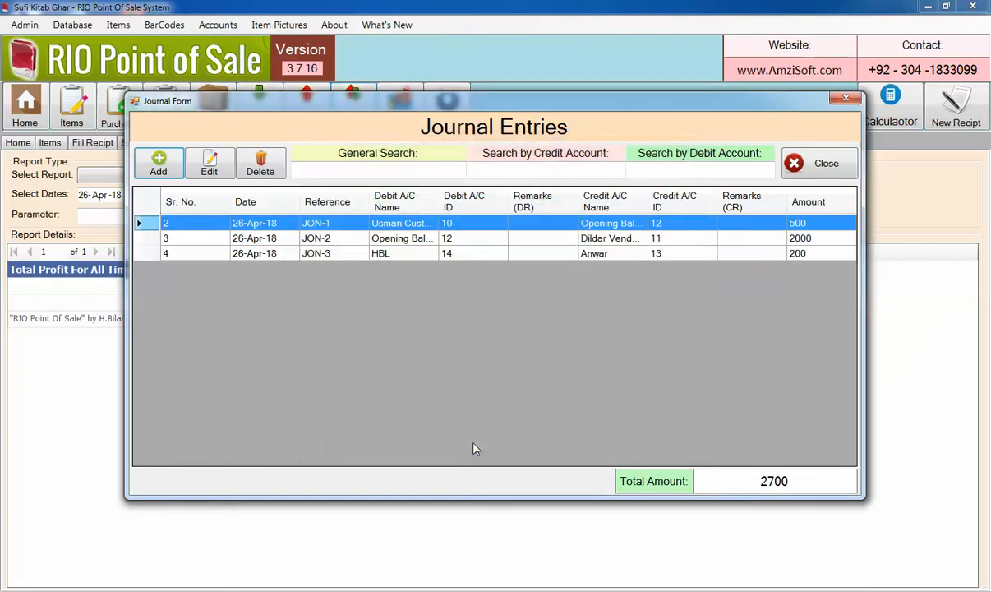
pyautogui.click(846, 99)
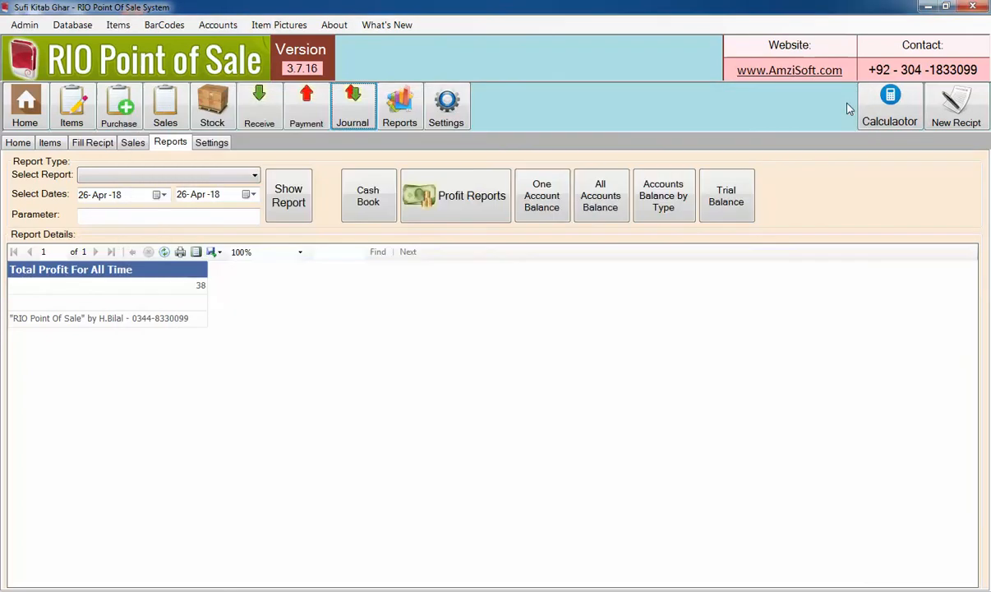
# Look up the newest customer's net balance in the single-account ledger report
pyautogui.click(541, 196)
pyautogui.write('a')
pyautogui.press('Down')
pyautogui.press('Down')
pyautogui.press('Return')
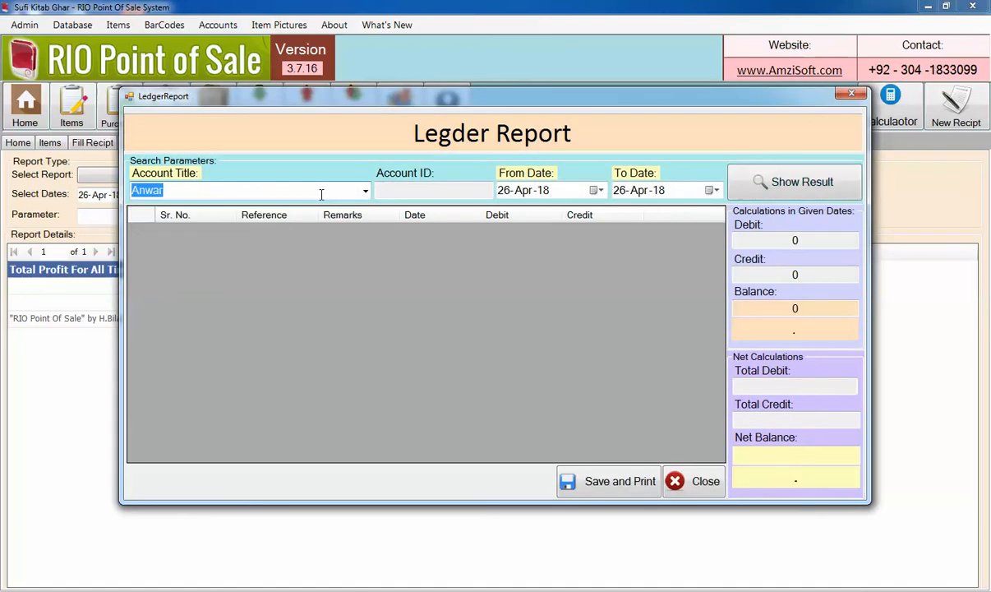
pyautogui.click(754, 460)
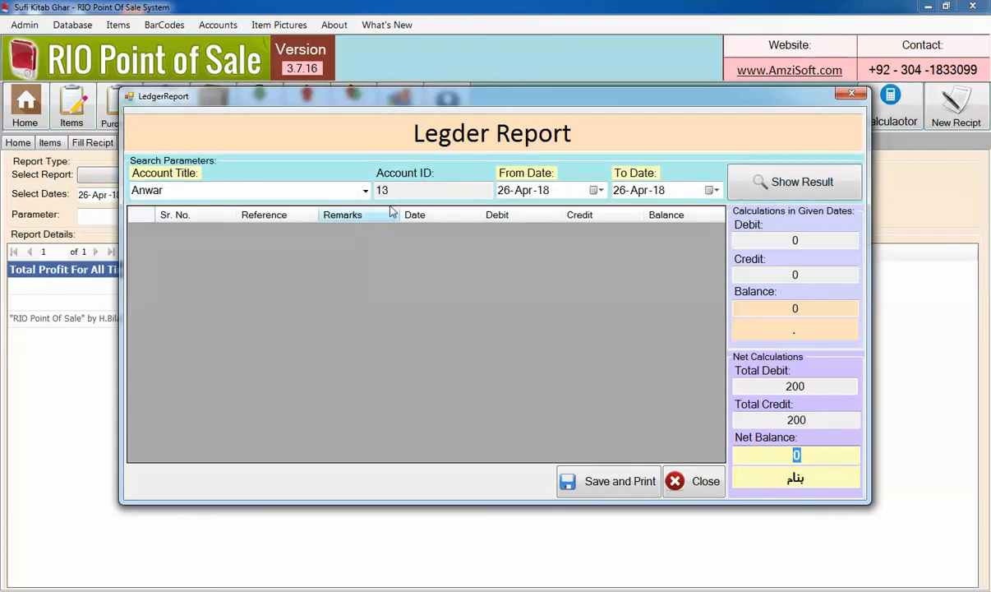
# Switch the ledger report to the HBL account, check its net balance, and close the report
pyautogui.click(365, 190)
pyautogui.click(252, 346)
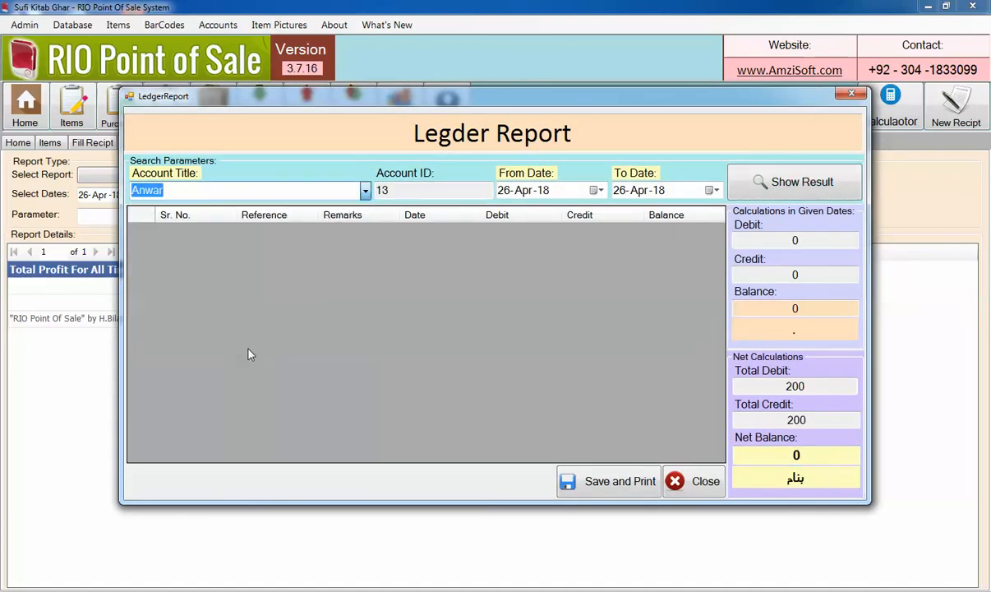
pyautogui.click(763, 455)
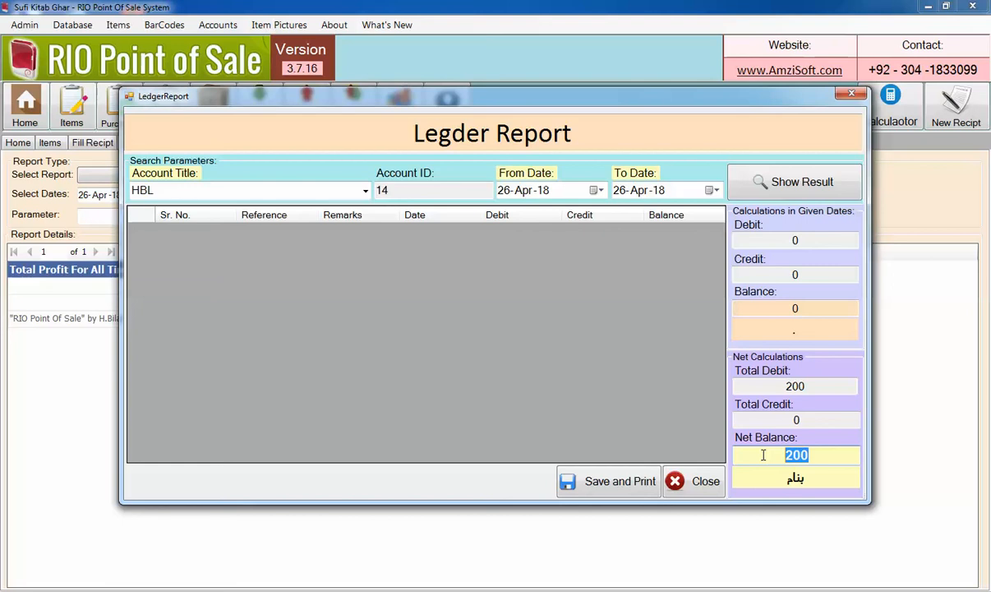
pyautogui.click(852, 93)
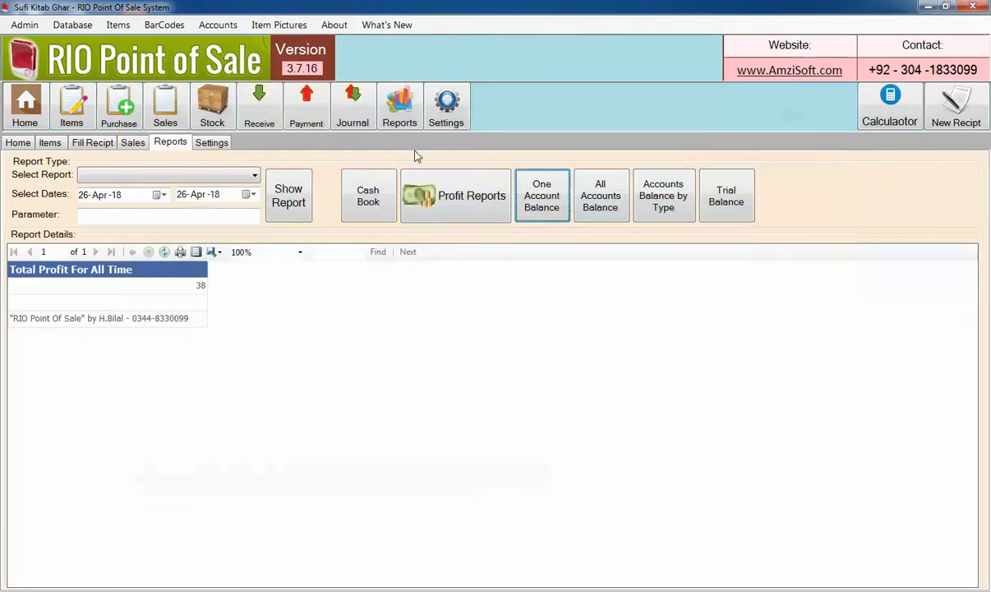
# Review the journal entries list and its credit and debit account search fields, and close the list
pyautogui.click(356, 123)
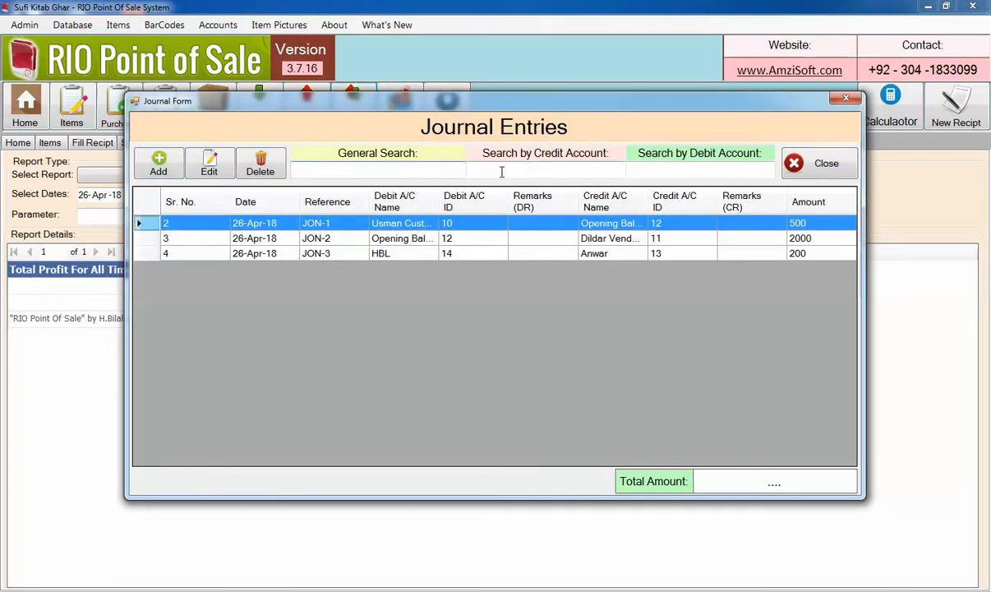
pyautogui.click(554, 165)
pyautogui.click(667, 164)
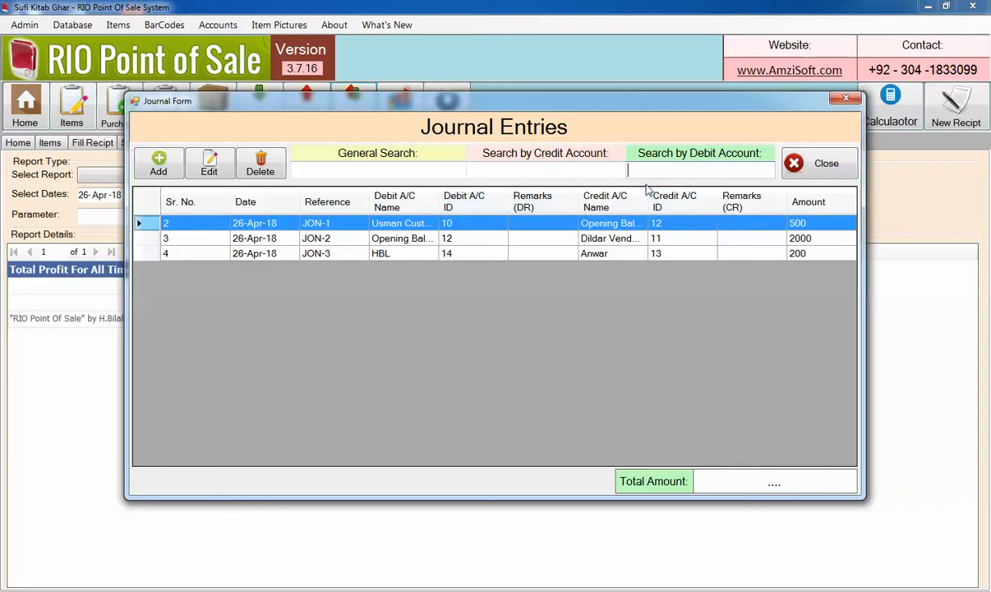
pyautogui.click(845, 98)
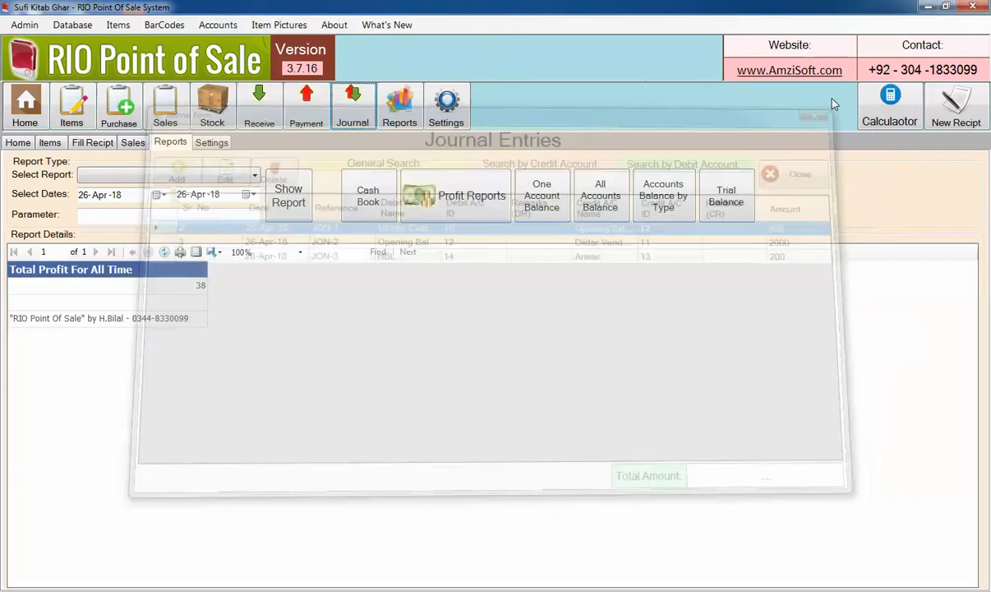